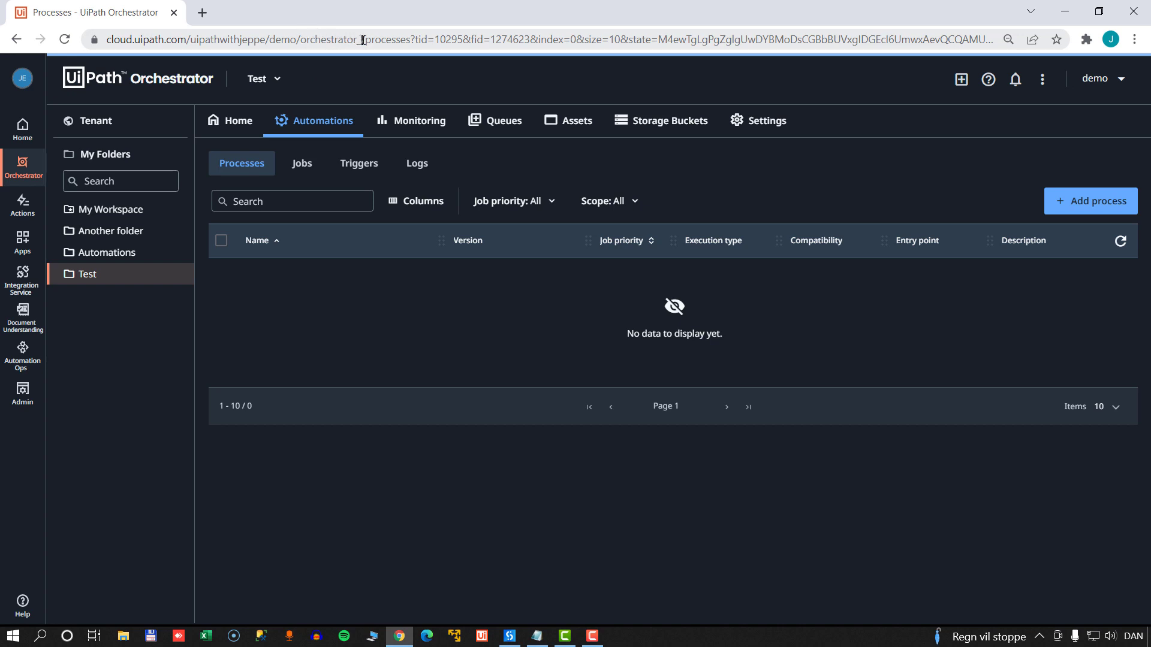
Open the Orchestrator's Swagger page by replacing everything after "orchestrator_/" in the current address with SWAGGER.
{"action": "left_click", "coordinate": [366, 40]}
{"action": "left_click", "coordinate": [366, 41]}
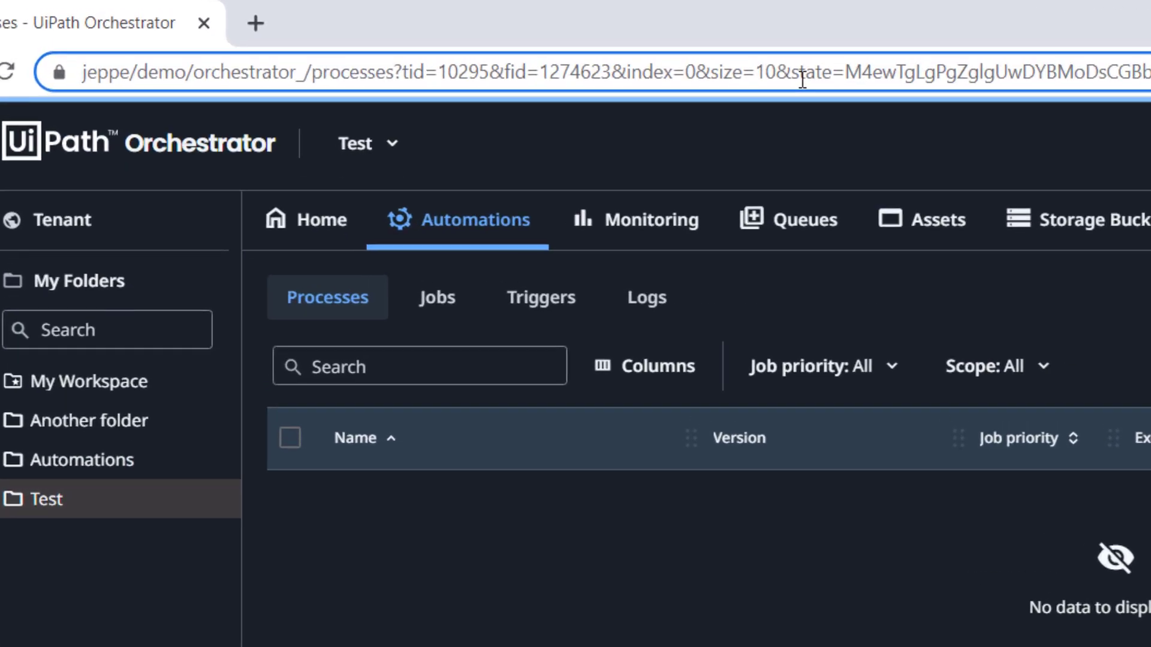
{"action": "key", "text": "shift+End"}
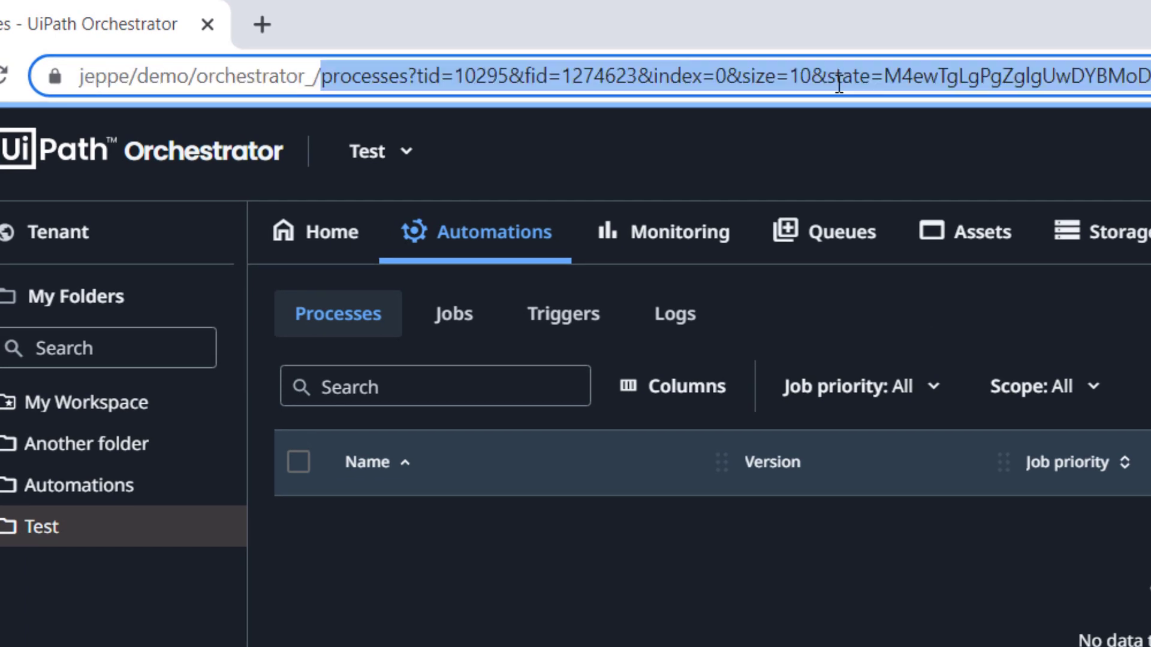
{"action": "type", "text": "SWAGER"}
{"action": "key", "text": "BackSpace"}
{"action": "key", "text": "BackSpace"}
{"action": "type", "text": "GER"}
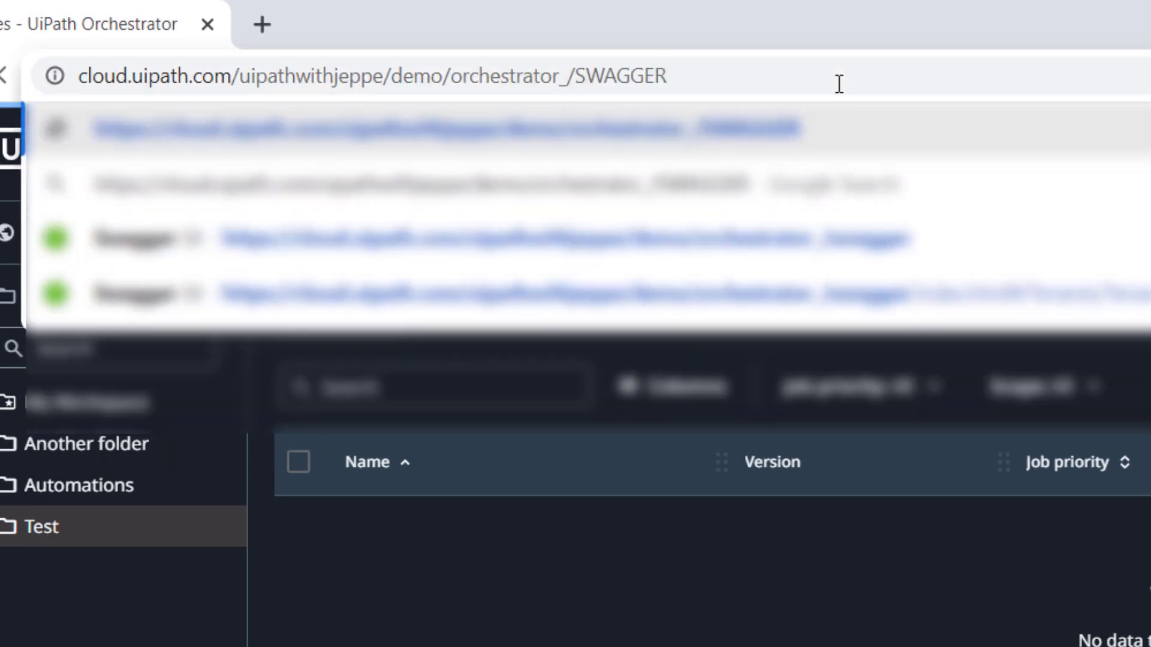
{"action": "key", "text": "Return"}
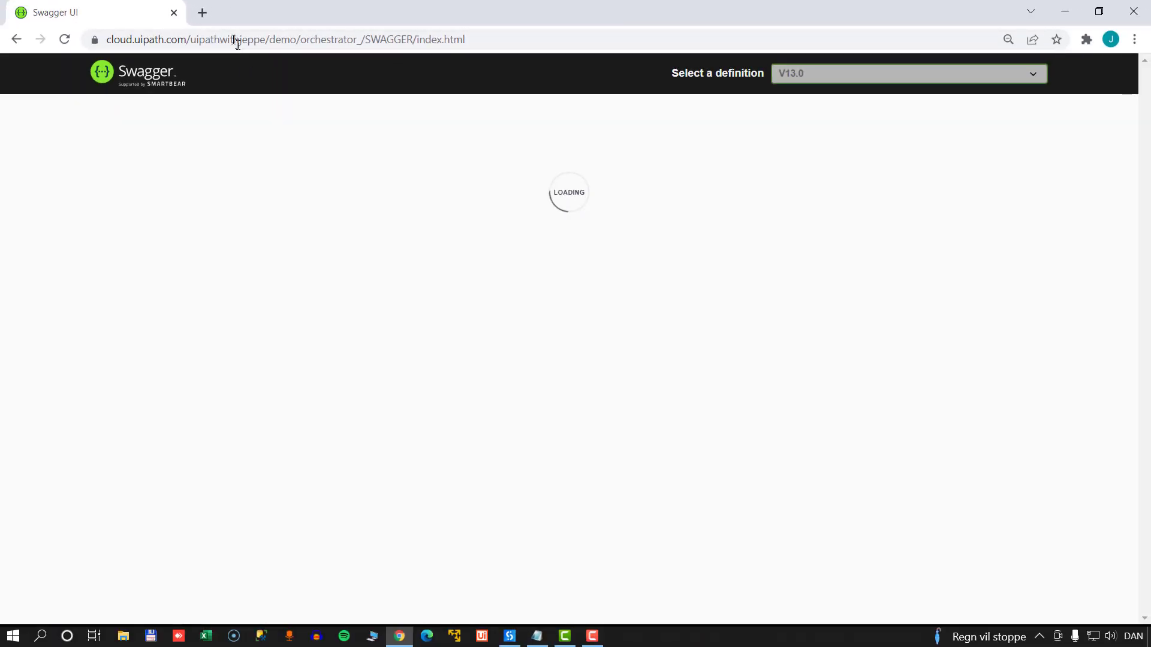
Load platform.uipath.com in a new browser tab and return to the Swagger page.
{"action": "left_click", "coordinate": [203, 12]}
{"action": "type", "text": "PLA"}
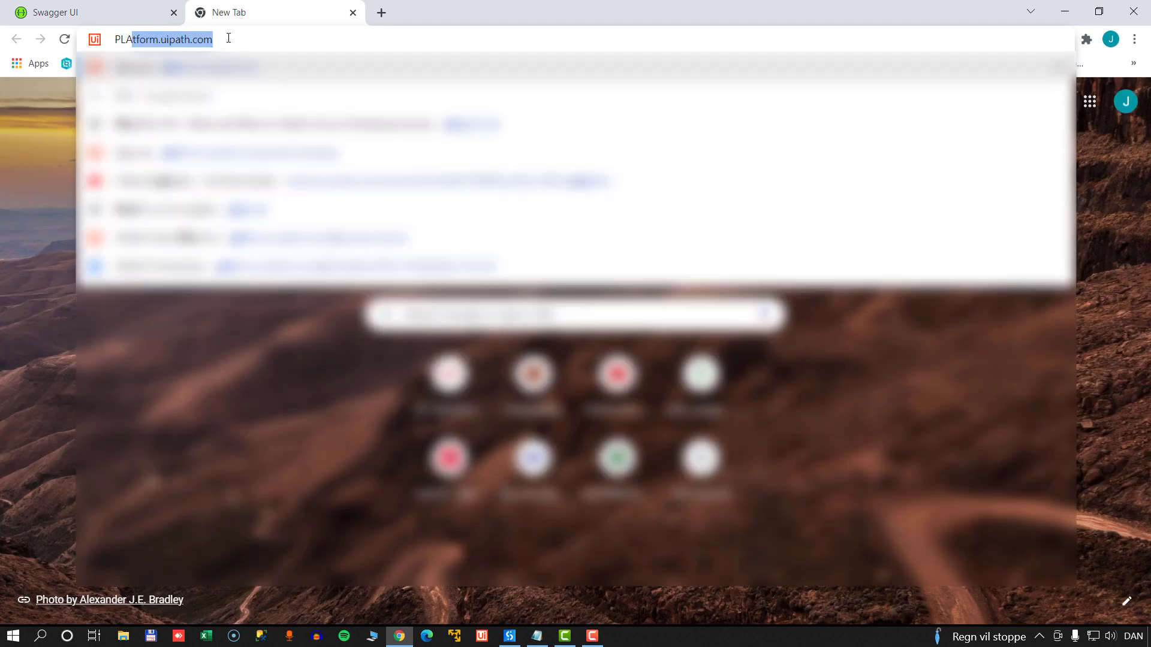
{"action": "key", "text": "Return"}
{"action": "left_click", "coordinate": [90, 12]}
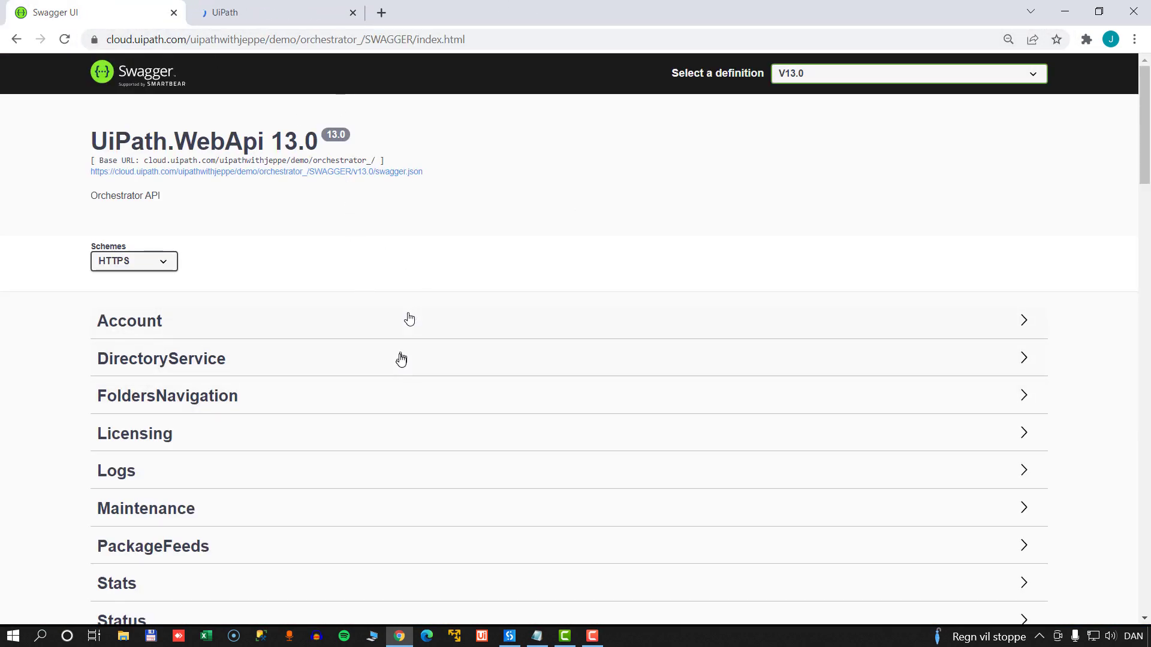
Look through the Swagger list of Orchestrator API resource groups, from Account to the test-related ones, back to Folders.
{"action": "scroll", "coordinate": [401, 359], "scroll_direction": "down", "scroll_amount": 15}
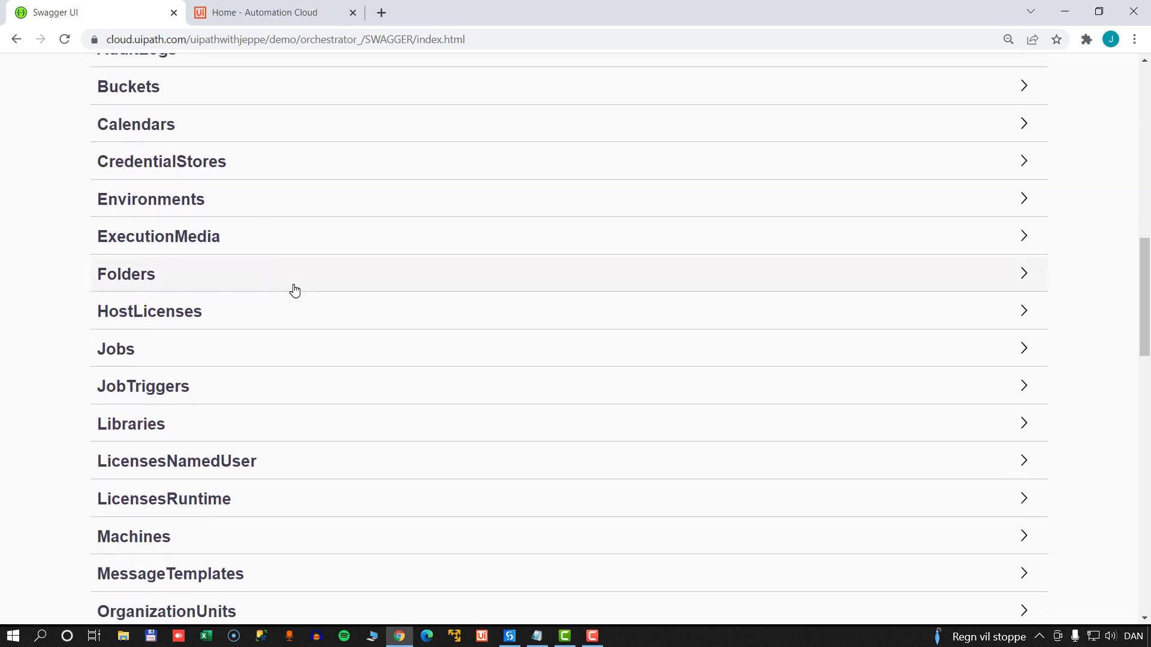
{"action": "scroll", "coordinate": [296, 294], "scroll_direction": "down", "scroll_amount": 20}
{"action": "scroll", "coordinate": [469, 442], "scroll_direction": "up", "scroll_amount": 7}
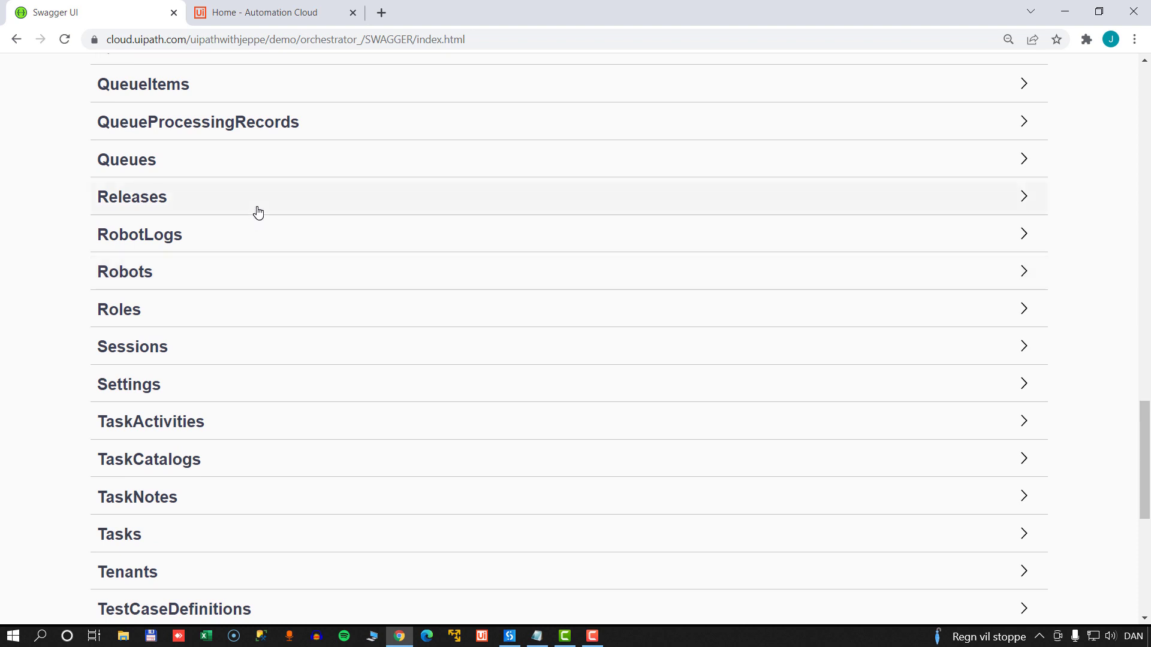
{"action": "scroll", "coordinate": [308, 288], "scroll_direction": "up", "scroll_amount": 9}
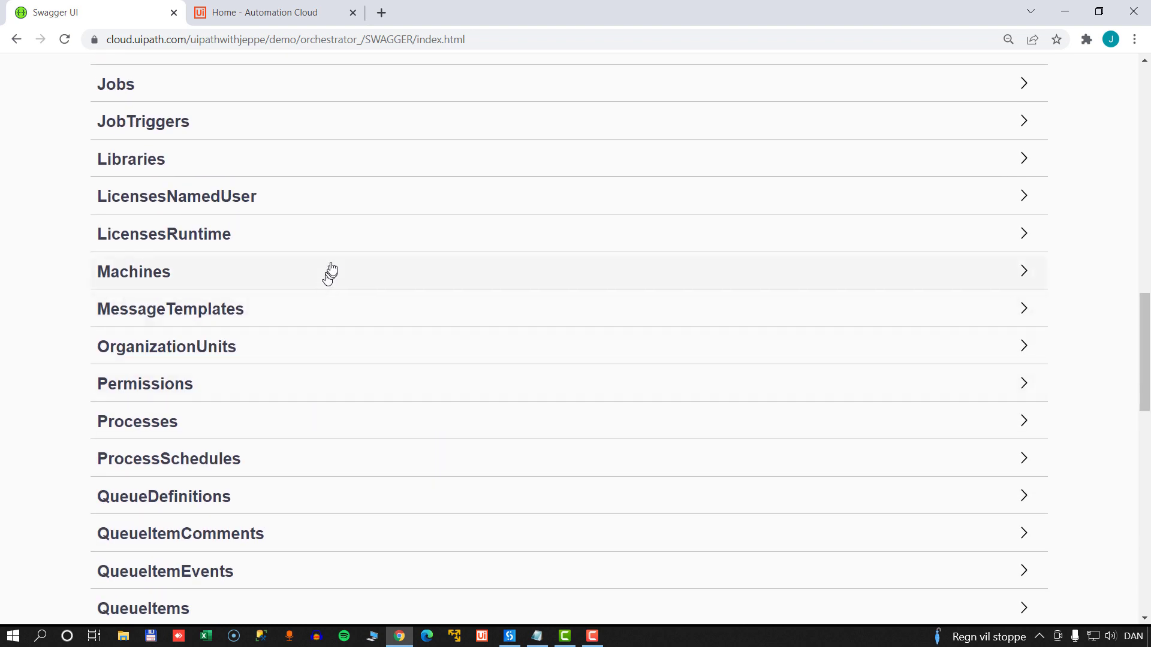
{"action": "scroll", "coordinate": [594, 432], "scroll_direction": "up", "scroll_amount": 5}
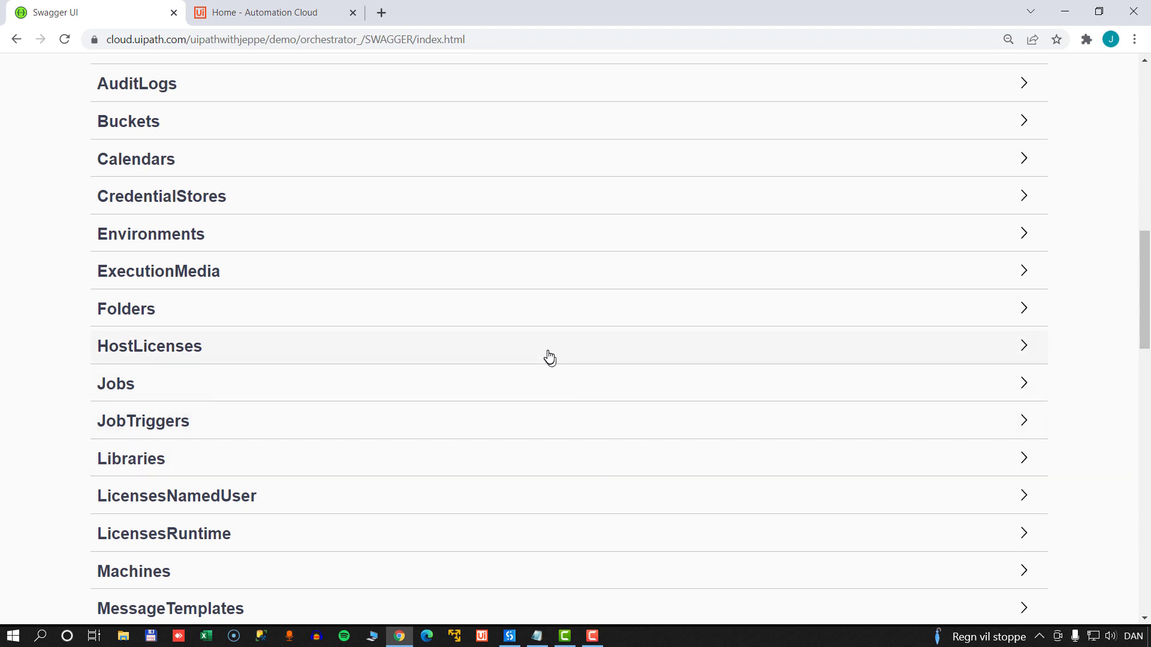
{"action": "scroll", "coordinate": [546, 360], "scroll_direction": "down", "scroll_amount": 5}
{"action": "scroll", "coordinate": [534, 387], "scroll_direction": "up", "scroll_amount": 7}
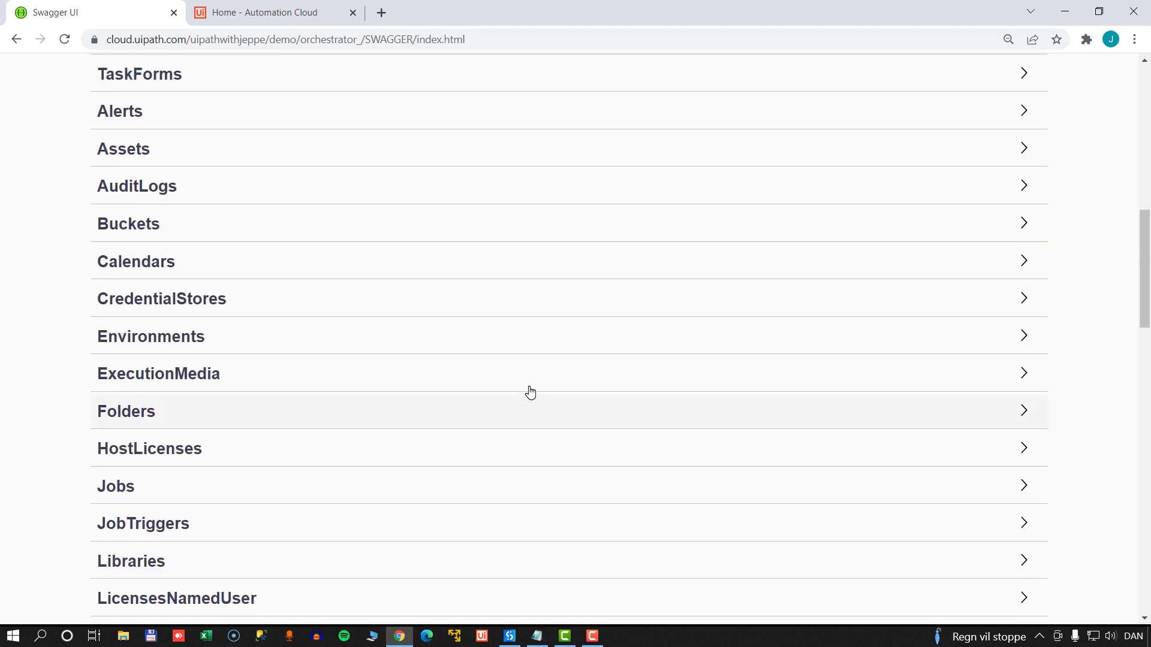
{"action": "scroll", "coordinate": [530, 389], "scroll_direction": "down", "scroll_amount": 2}
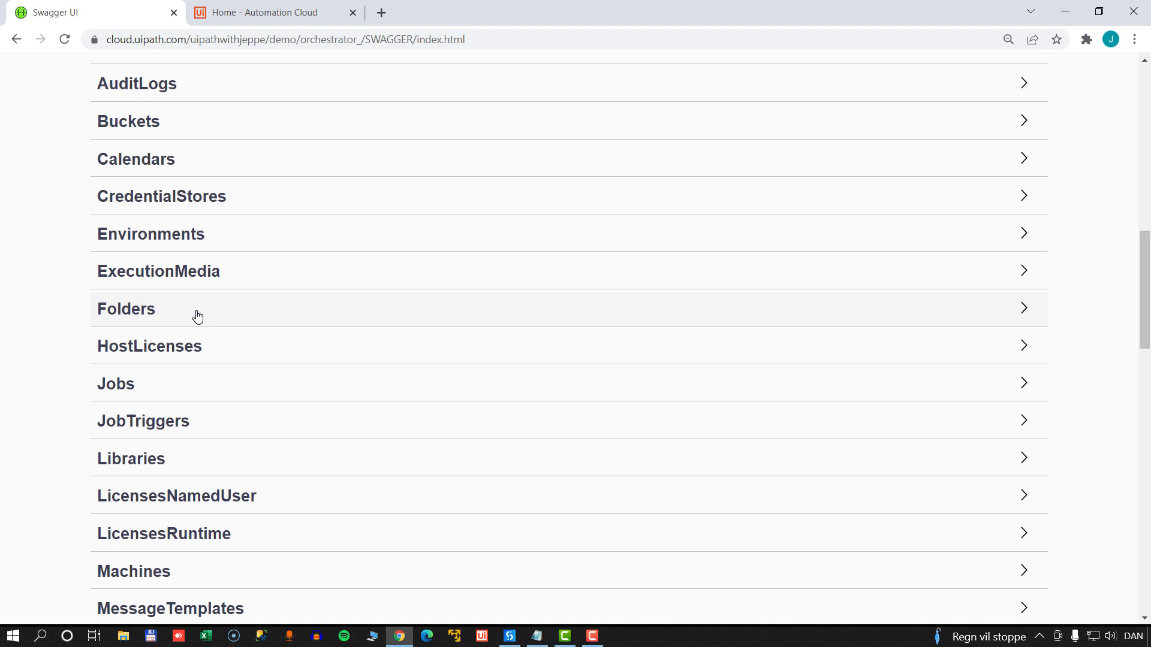
Open the demo Orchestrator service from Automation Cloud to view its folders, and switch back to the Swagger page.
{"action": "left_click", "coordinate": [239, 11]}
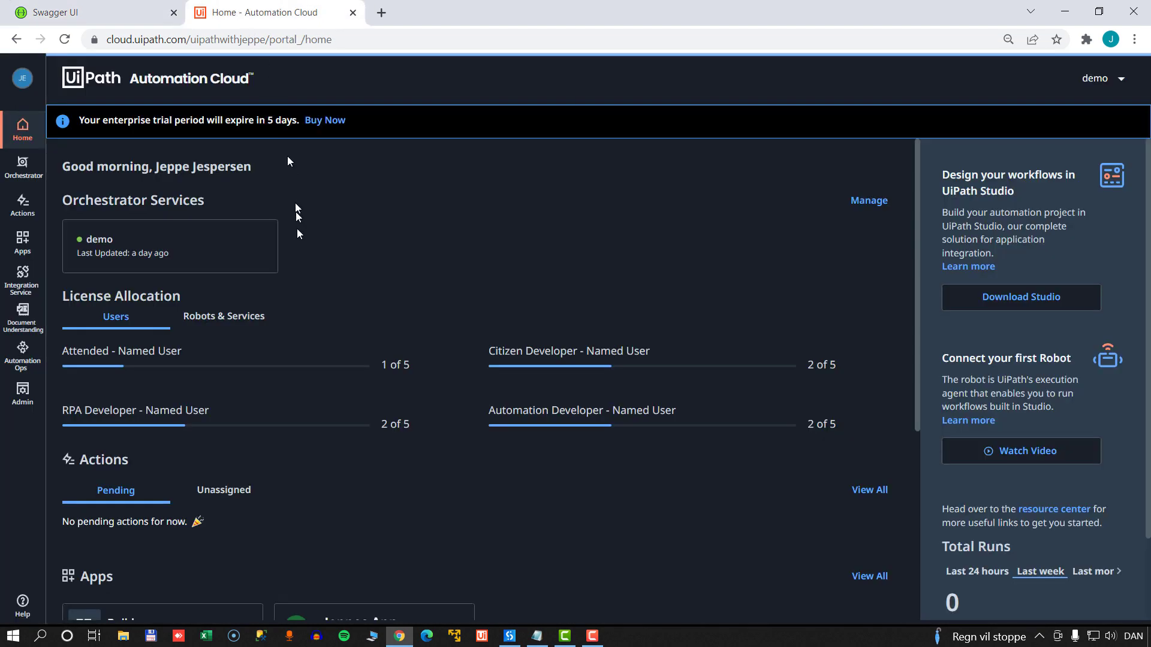
{"action": "left_click", "coordinate": [157, 250]}
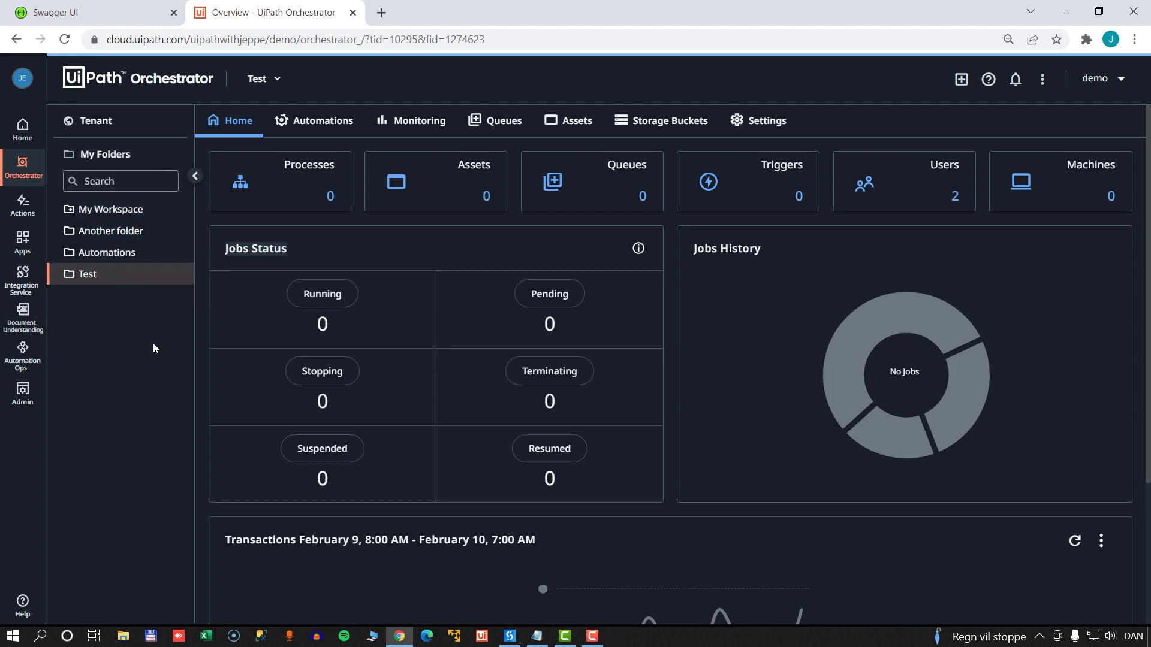
{"action": "left_click", "coordinate": [83, 12]}
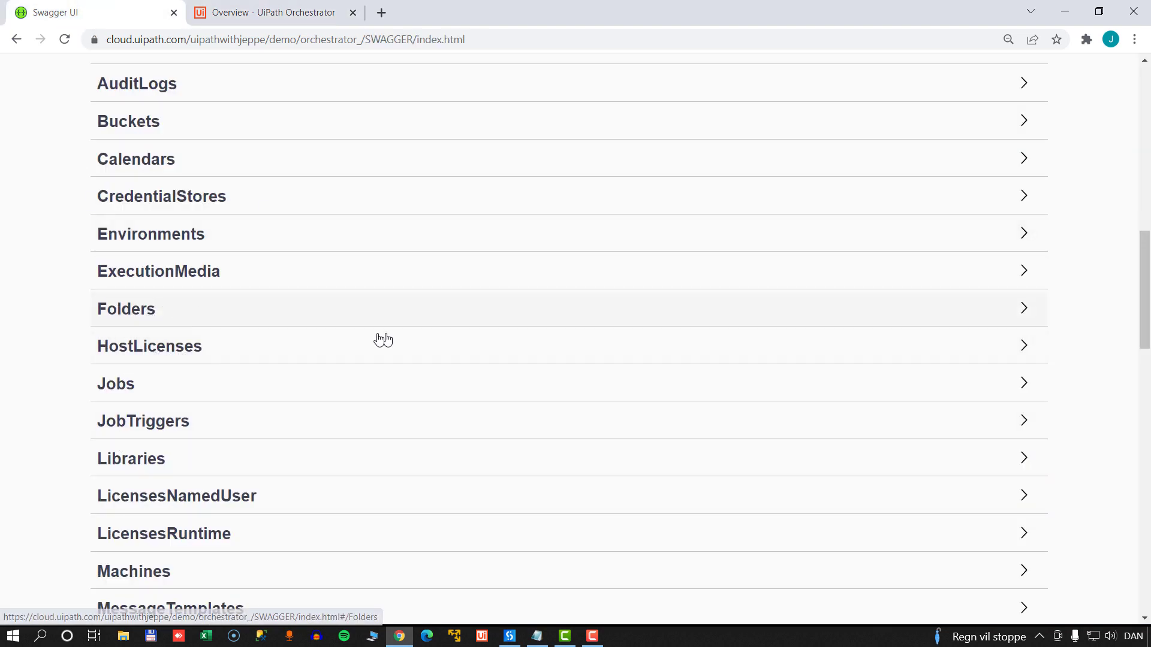
Expand the Folders group and open the details of its GET /odata/Folders operation.
{"action": "left_click", "coordinate": [145, 313]}
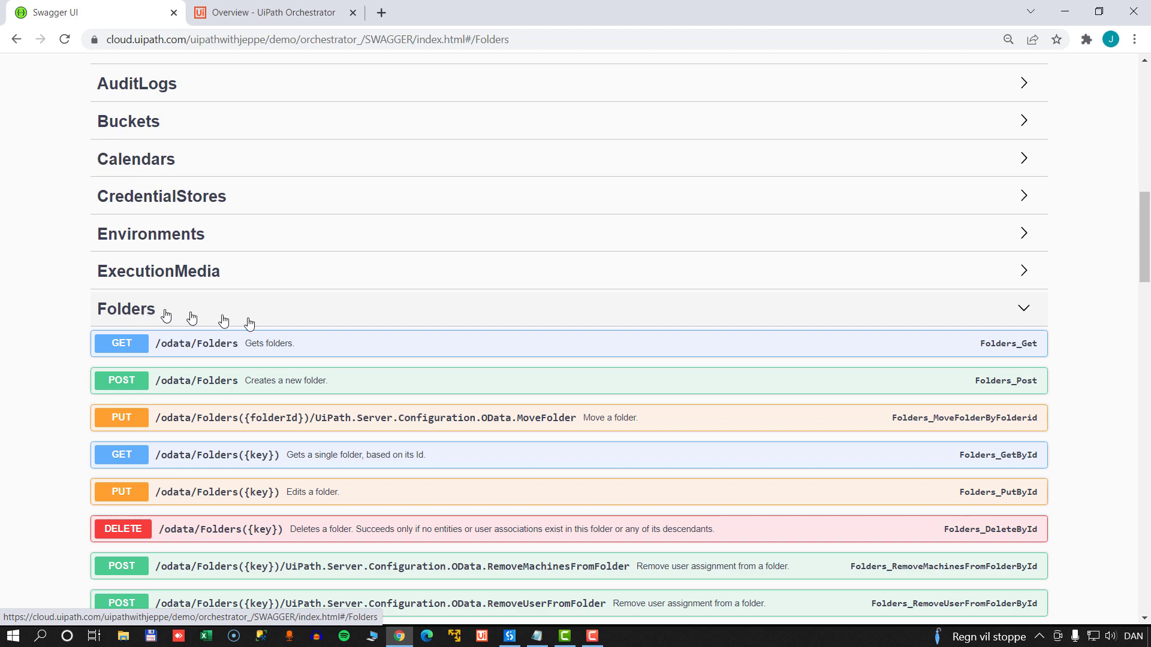
{"action": "scroll", "coordinate": [360, 316], "scroll_direction": "down", "scroll_amount": 2}
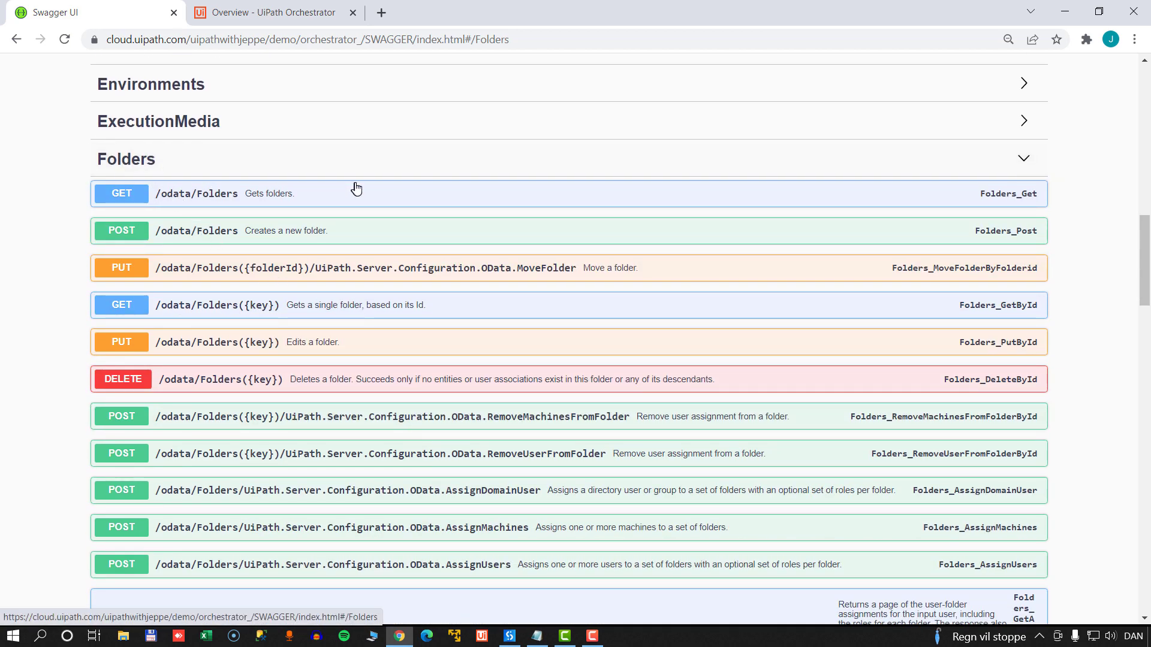
{"action": "scroll", "coordinate": [356, 188], "scroll_direction": "down", "scroll_amount": 1}
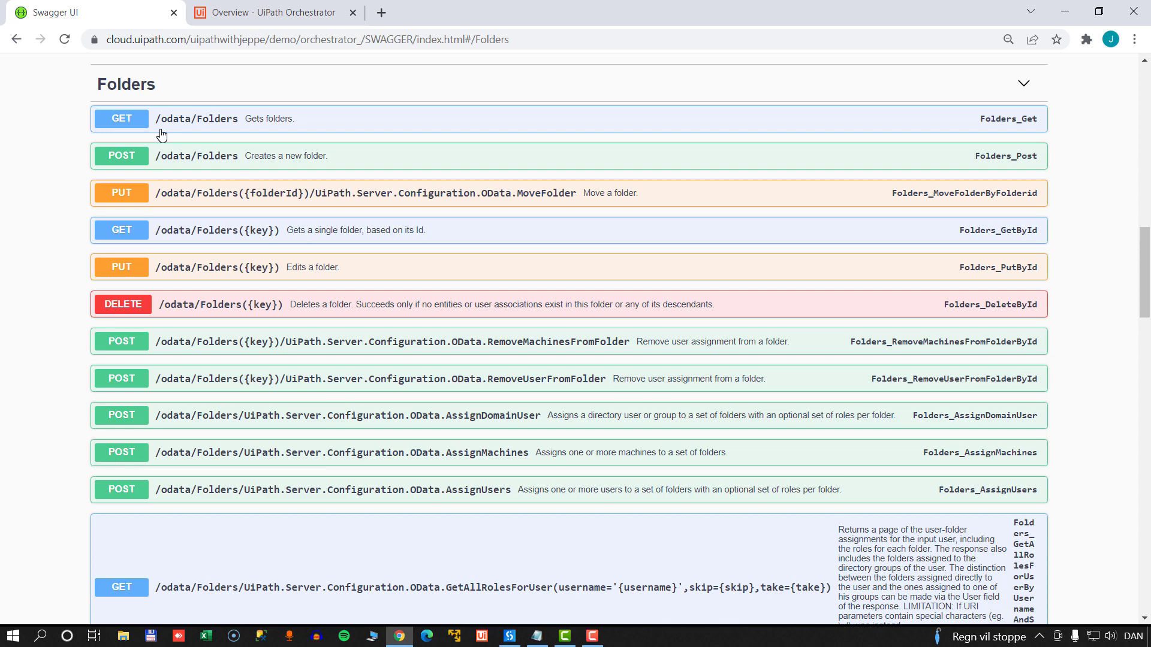
{"action": "left_click", "coordinate": [322, 125]}
Examine the query parameters and required permissions of the GET /odata/Folders operation.
{"action": "scroll", "coordinate": [581, 247], "scroll_direction": "down", "scroll_amount": 6}
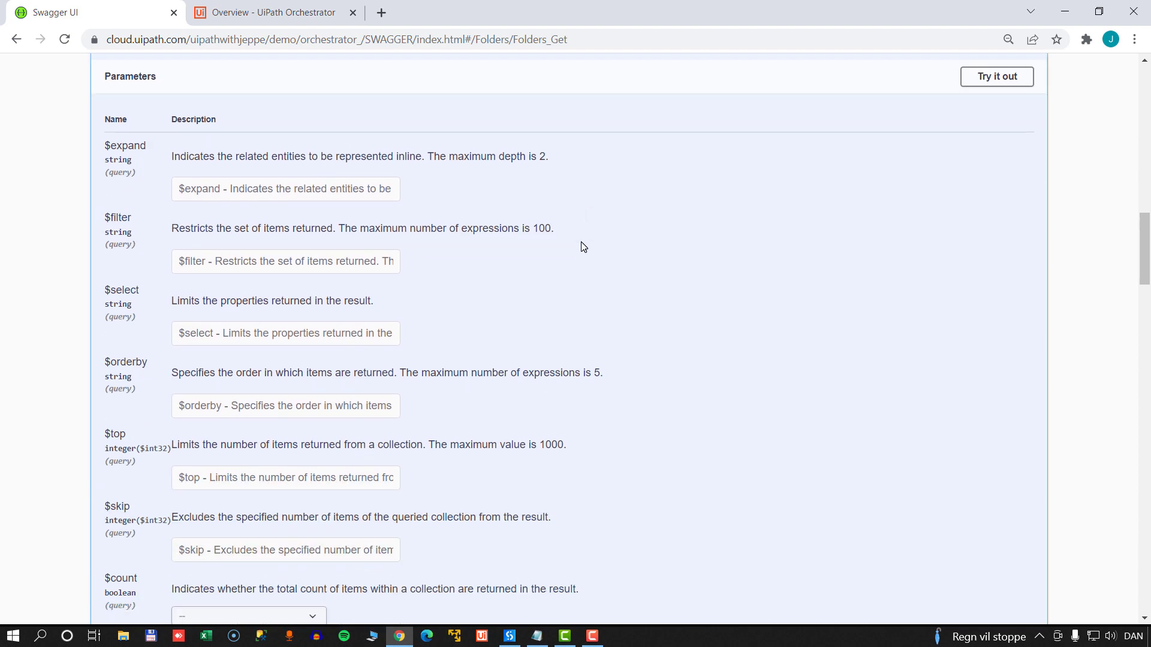
{"action": "scroll", "coordinate": [581, 247], "scroll_direction": "down", "scroll_amount": 2}
{"action": "scroll", "coordinate": [581, 247], "scroll_direction": "up", "scroll_amount": 5}
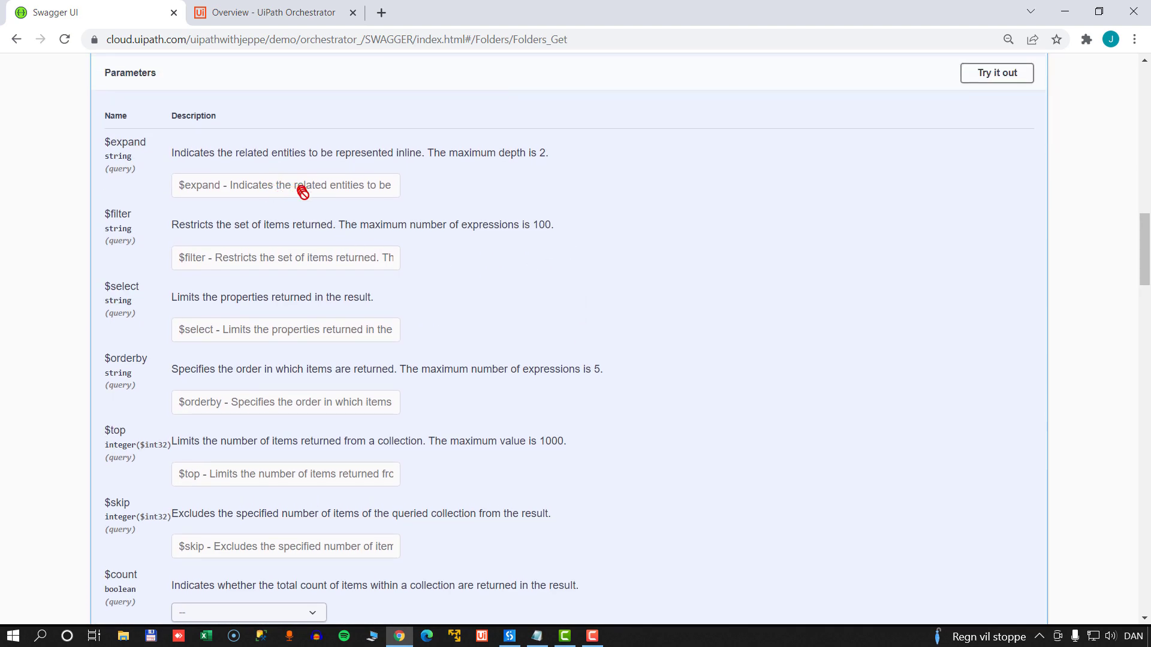
{"action": "scroll", "coordinate": [519, 363], "scroll_direction": "down", "scroll_amount": 1}
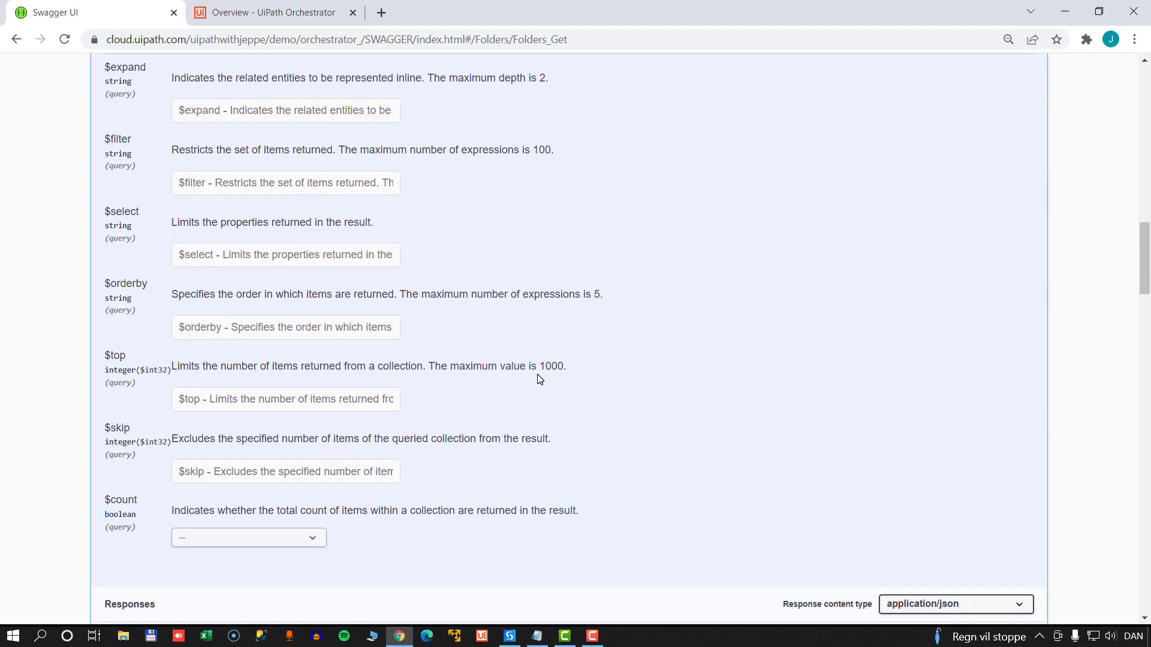
{"action": "scroll", "coordinate": [537, 374], "scroll_direction": "down", "scroll_amount": 3}
{"action": "scroll", "coordinate": [750, 401], "scroll_direction": "up", "scroll_amount": 5}
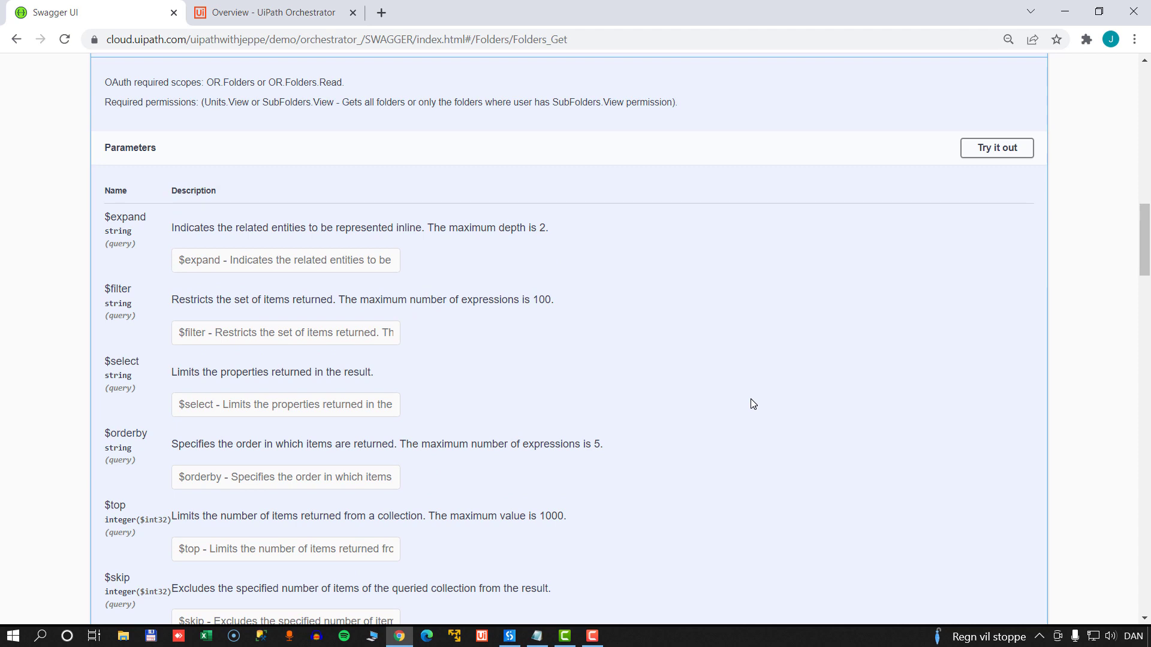
{"action": "scroll", "coordinate": [751, 402], "scroll_direction": "up", "scroll_amount": 3}
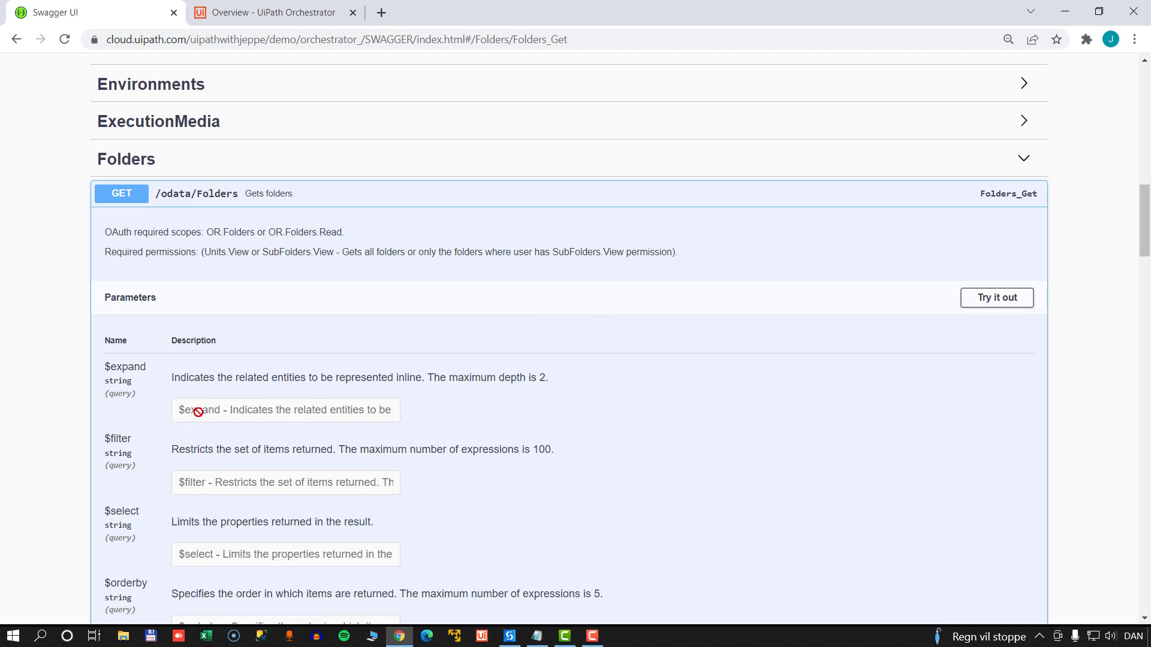
Enable trying out GET /odata/Folders and execute the request with all query parameters left empty.
{"action": "left_click", "coordinate": [990, 308]}
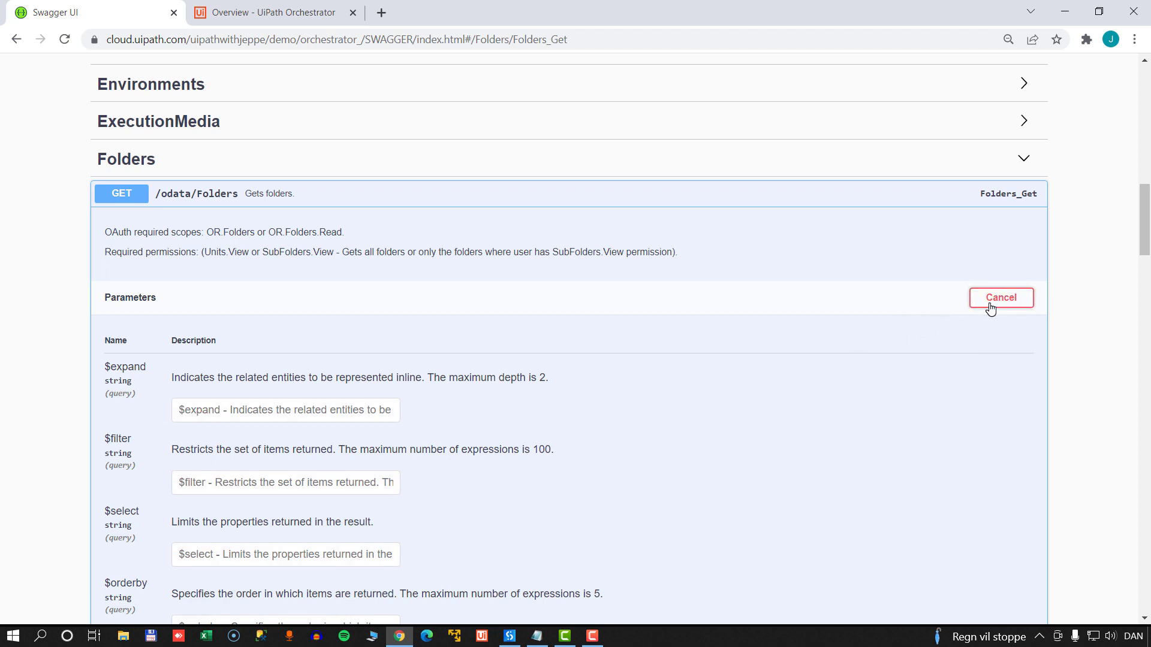
{"action": "left_click", "coordinate": [210, 410]}
{"action": "left_click", "coordinate": [220, 484]}
{"action": "scroll", "coordinate": [414, 405], "scroll_direction": "down", "scroll_amount": 3}
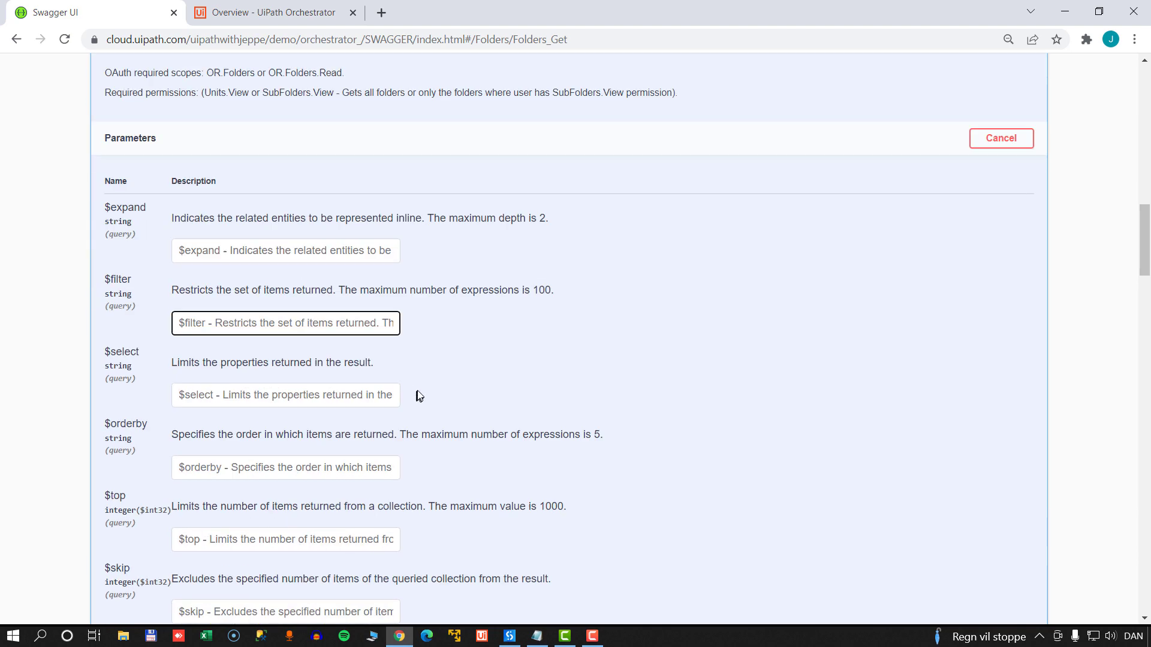
{"action": "scroll", "coordinate": [418, 396], "scroll_direction": "down", "scroll_amount": 8}
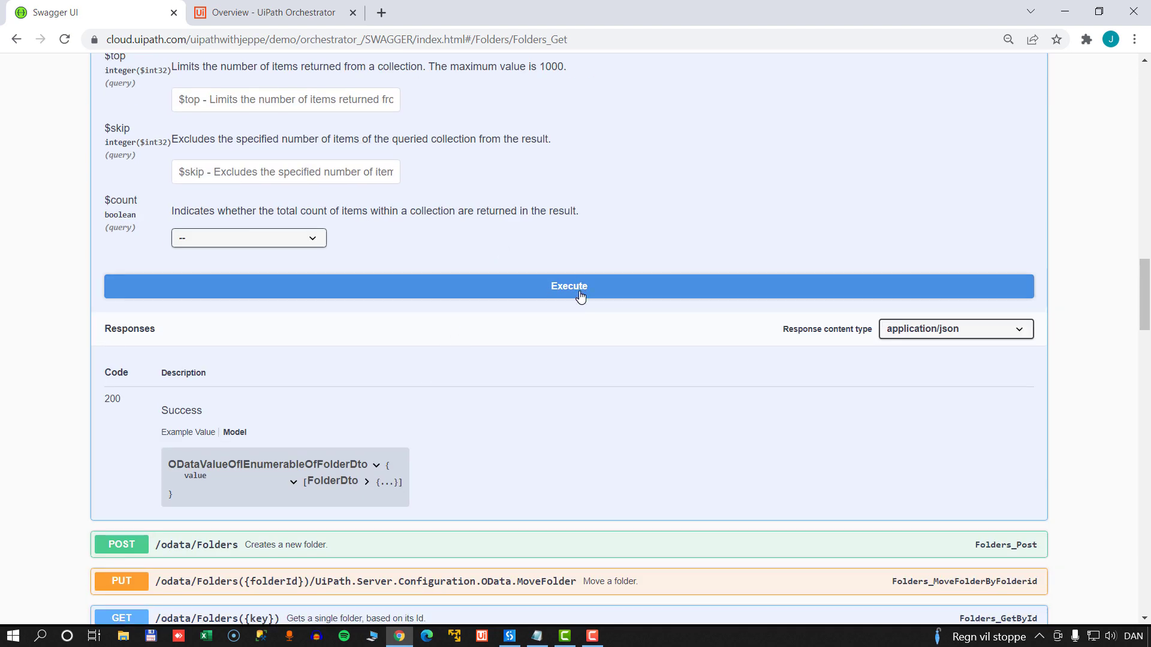
{"action": "left_click", "coordinate": [583, 289]}
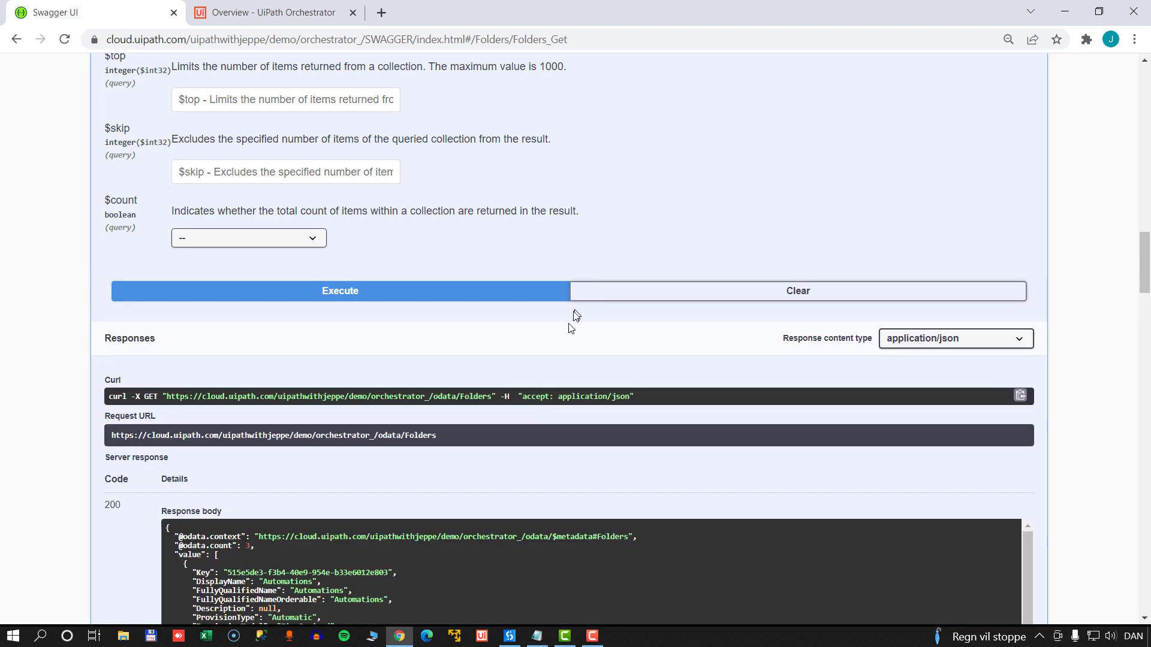
Examine the folder names and entries in the JSON response body and compare them with the folders in Orchestrator.
{"action": "scroll", "coordinate": [571, 324], "scroll_direction": "down", "scroll_amount": 6}
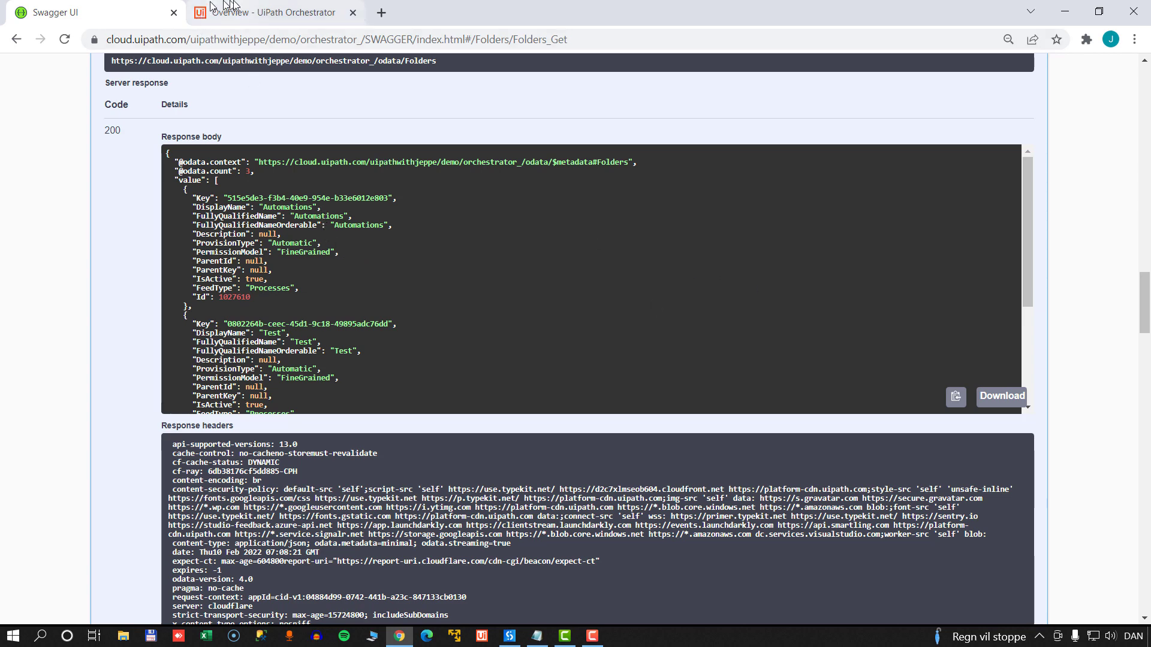
{"action": "left_click", "coordinate": [265, 12]}
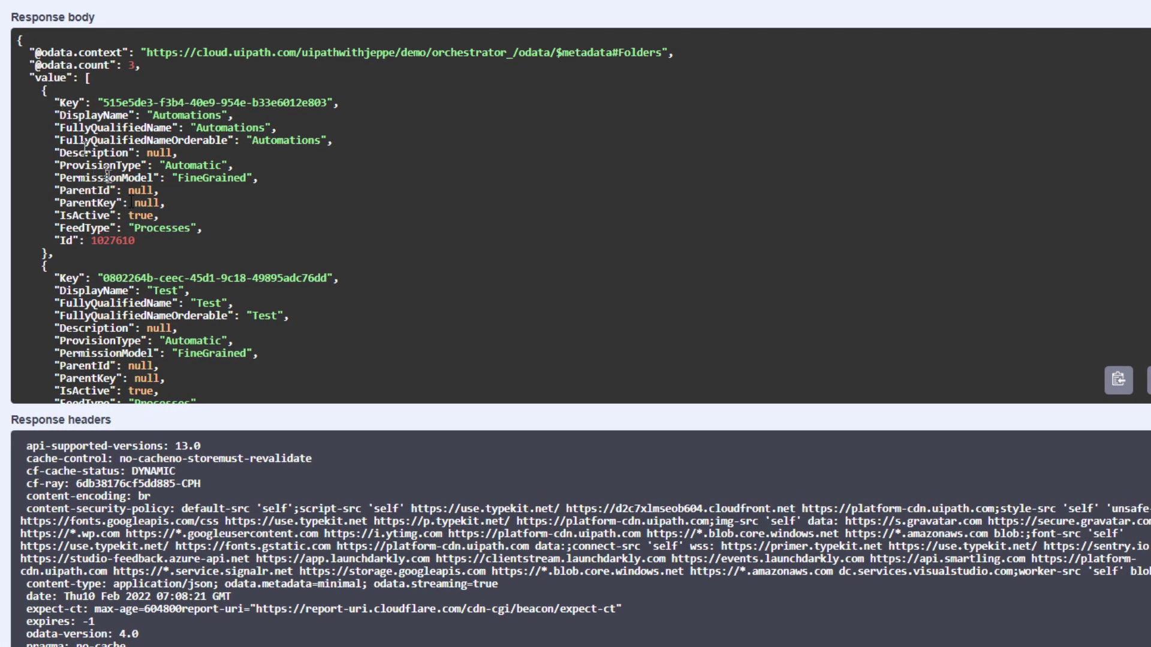
{"action": "left_click_drag", "start_coordinate": [191, 129], "coordinate": [280, 134]}
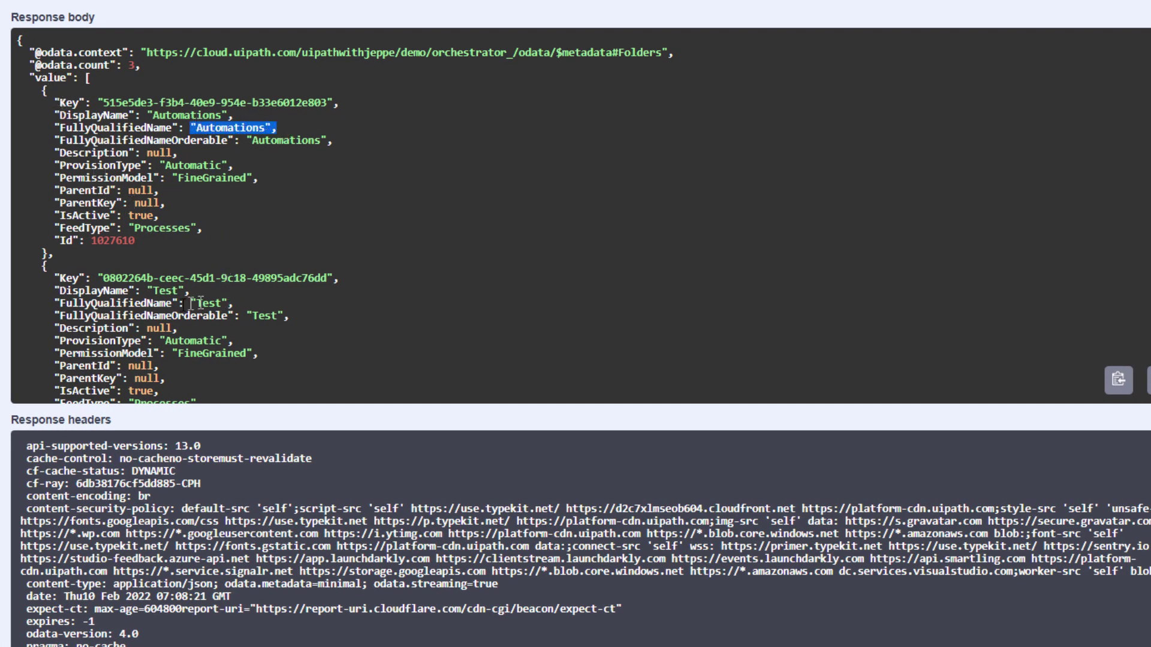
{"action": "left_click_drag", "start_coordinate": [185, 303], "coordinate": [233, 304]}
{"action": "scroll", "coordinate": [480, 239], "scroll_direction": "down", "scroll_amount": 4}
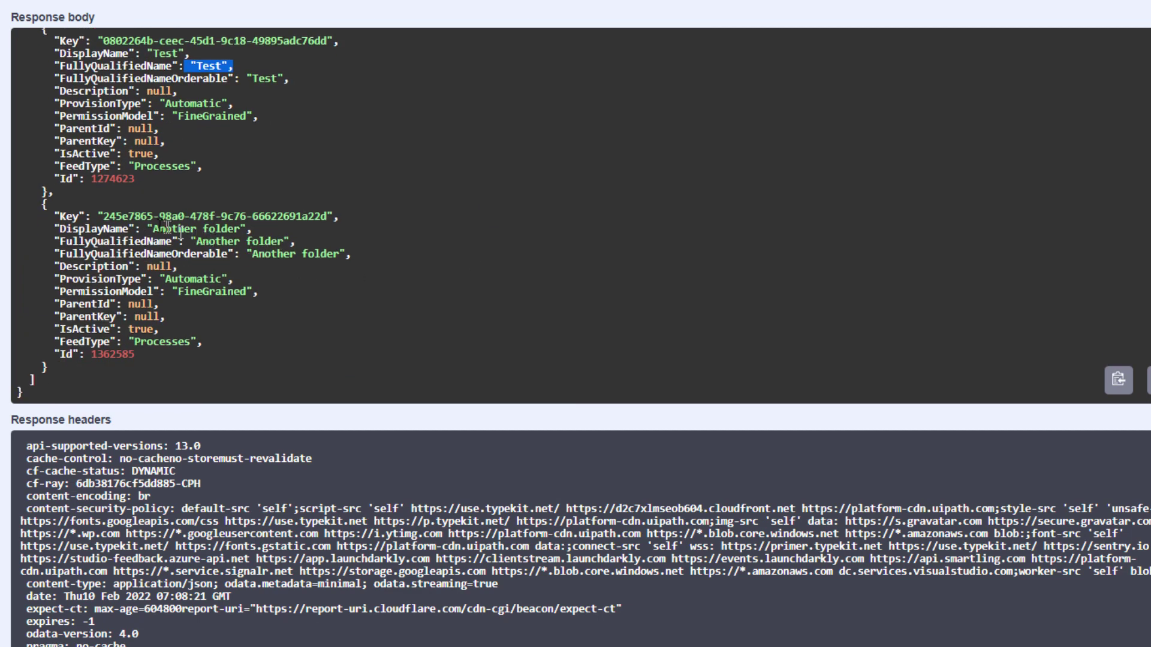
{"action": "left_click_drag", "start_coordinate": [157, 229], "coordinate": [246, 229]}
{"action": "scroll", "coordinate": [242, 328], "scroll_direction": "up", "scroll_amount": 4}
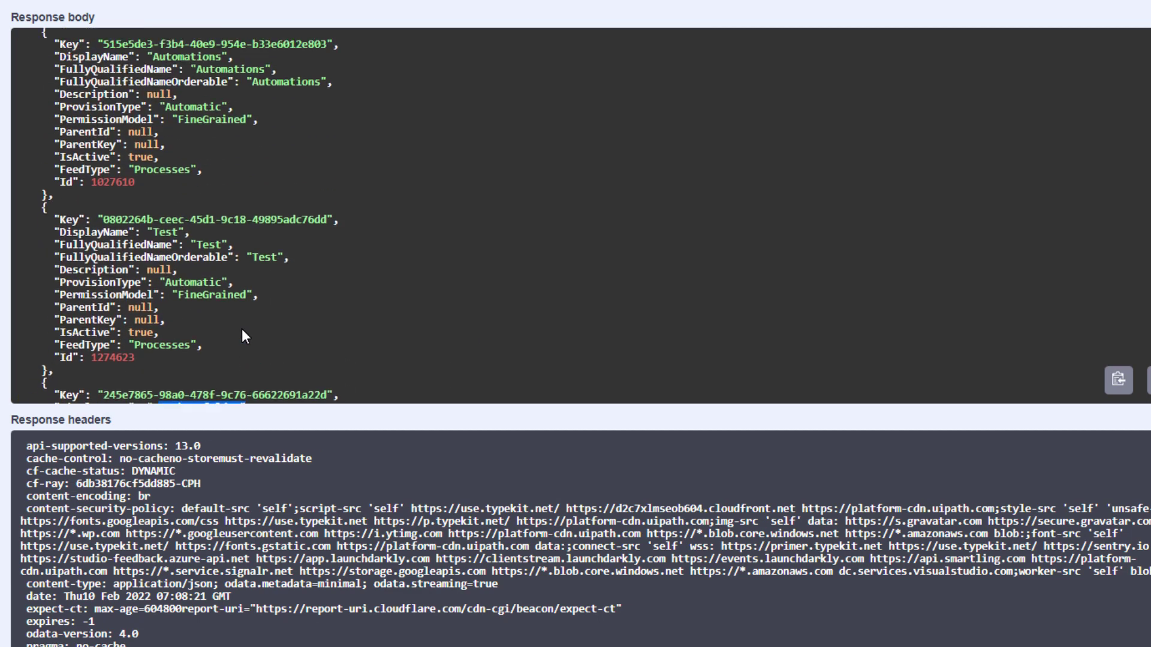
{"action": "left_click_drag", "start_coordinate": [55, 128], "coordinate": [54, 255]}
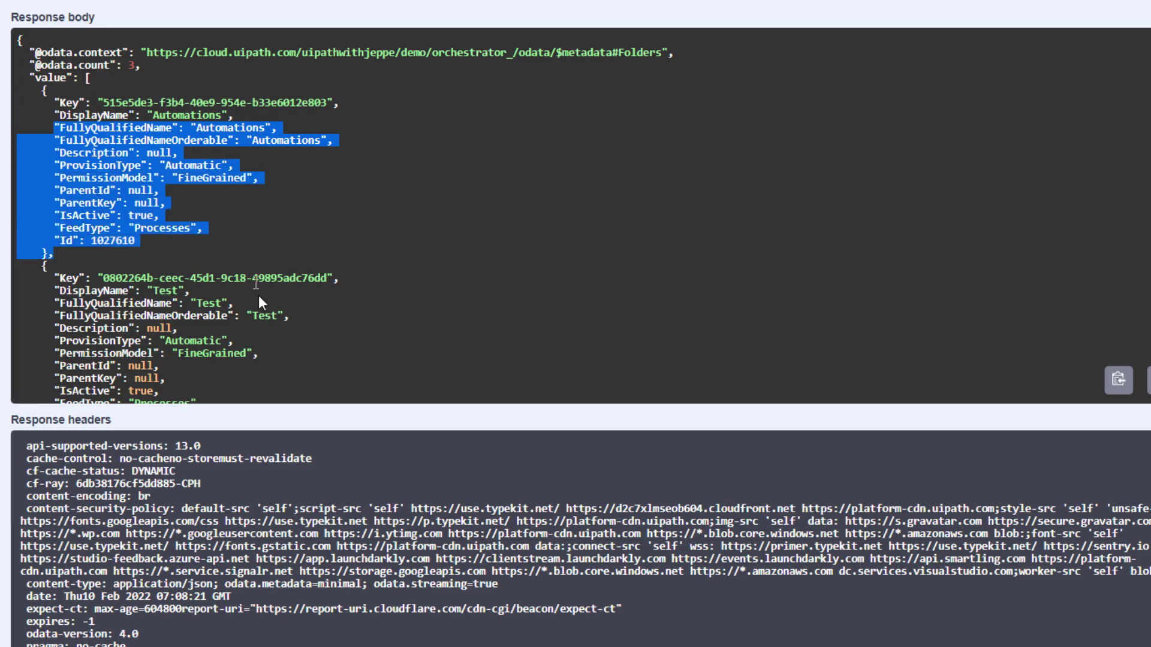
{"action": "left_click", "coordinate": [284, 259]}
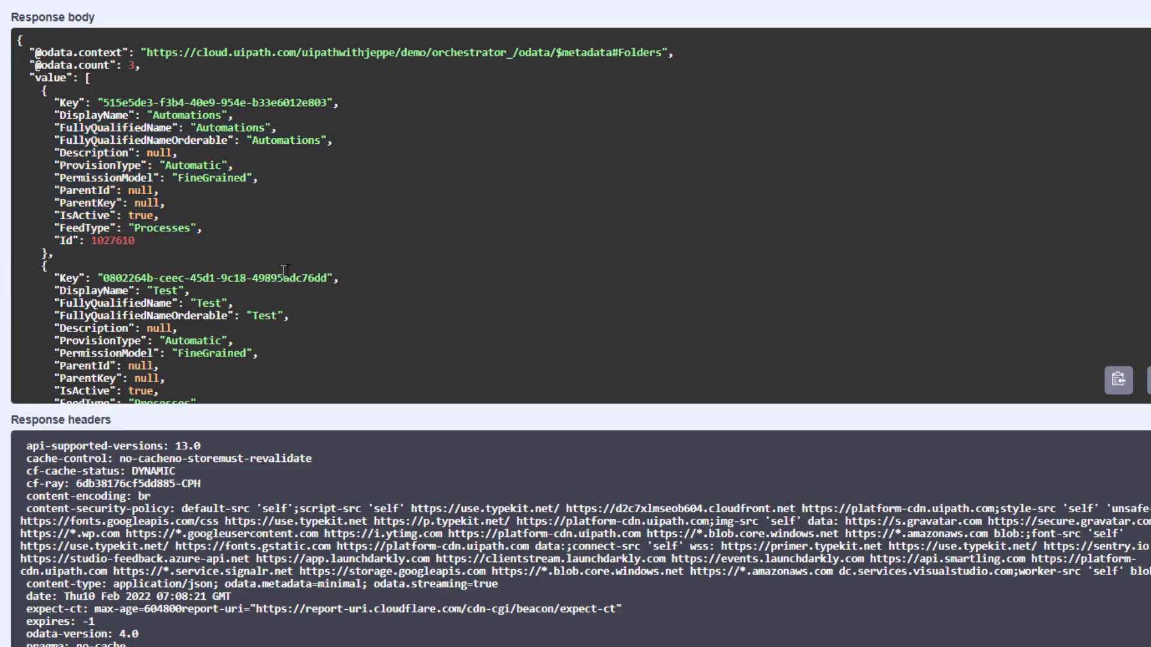
{"action": "scroll", "coordinate": [336, 252], "scroll_direction": "up", "scroll_amount": 5}
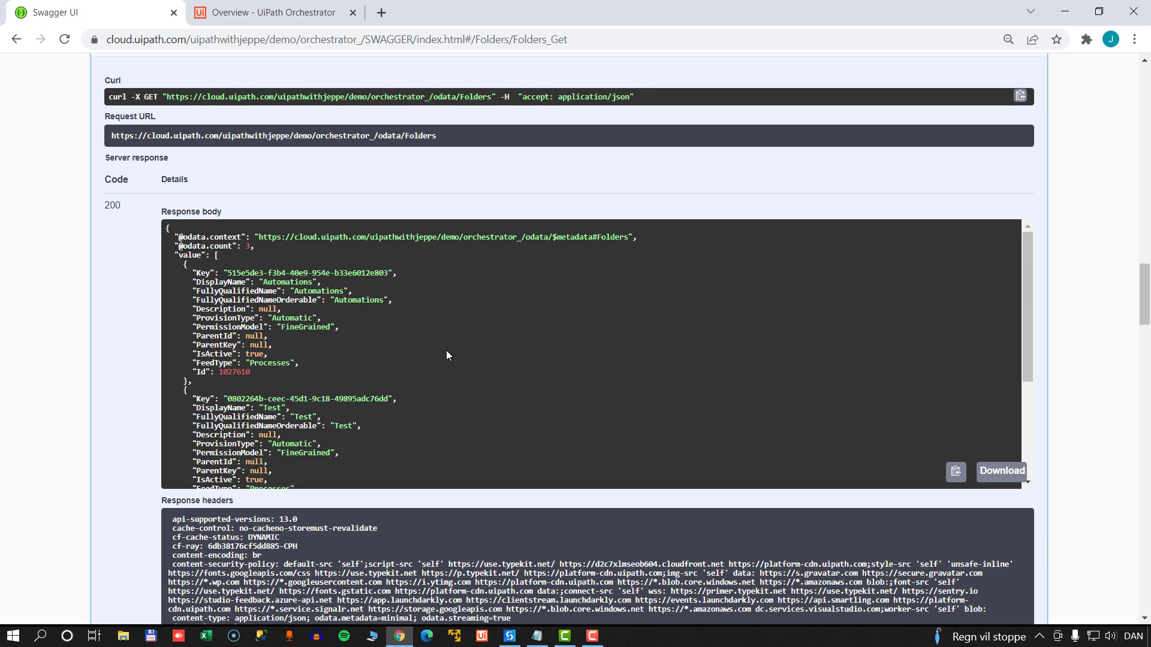
Set the $top query parameter of GET /odata/Folders to 2 and execute the request.
{"action": "scroll", "coordinate": [447, 350], "scroll_direction": "up", "scroll_amount": 5}
{"action": "scroll", "coordinate": [446, 354], "scroll_direction": "down", "scroll_amount": 2}
{"action": "scroll", "coordinate": [444, 358], "scroll_direction": "up", "scroll_amount": 3}
{"action": "scroll", "coordinate": [443, 360], "scroll_direction": "up", "scroll_amount": 5}
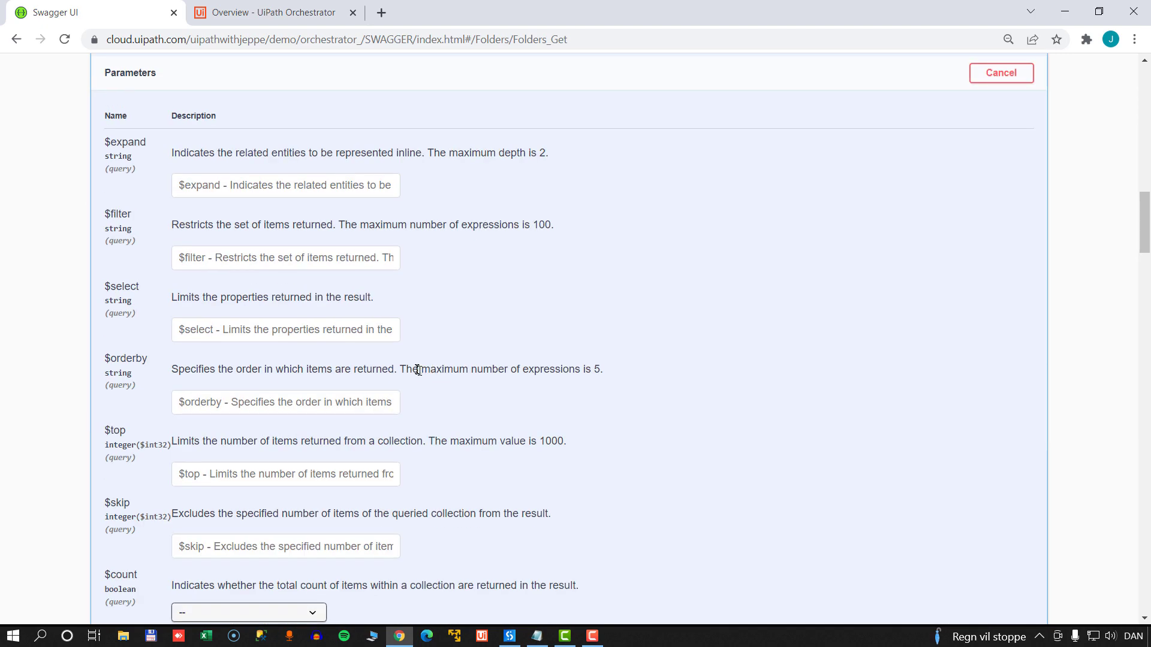
{"action": "scroll", "coordinate": [418, 367], "scroll_direction": "up", "scroll_amount": 1}
{"action": "scroll", "coordinate": [416, 367], "scroll_direction": "down", "scroll_amount": 3}
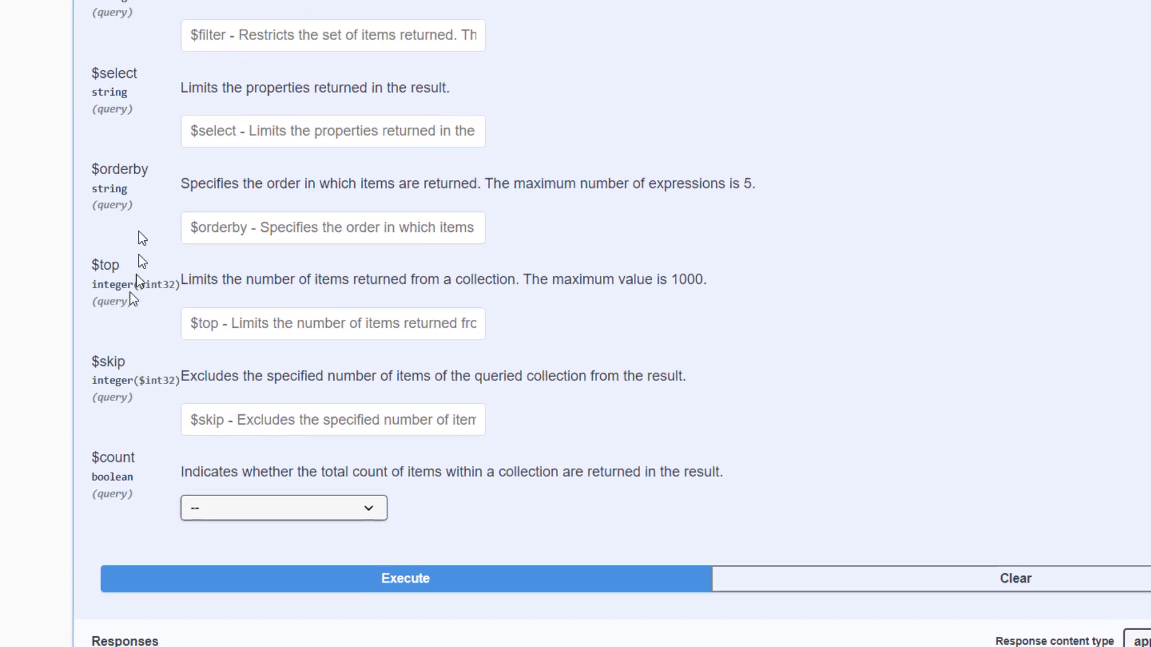
{"action": "left_click_drag", "start_coordinate": [101, 284], "coordinate": [153, 285]}
{"action": "left_click", "coordinate": [249, 324]}
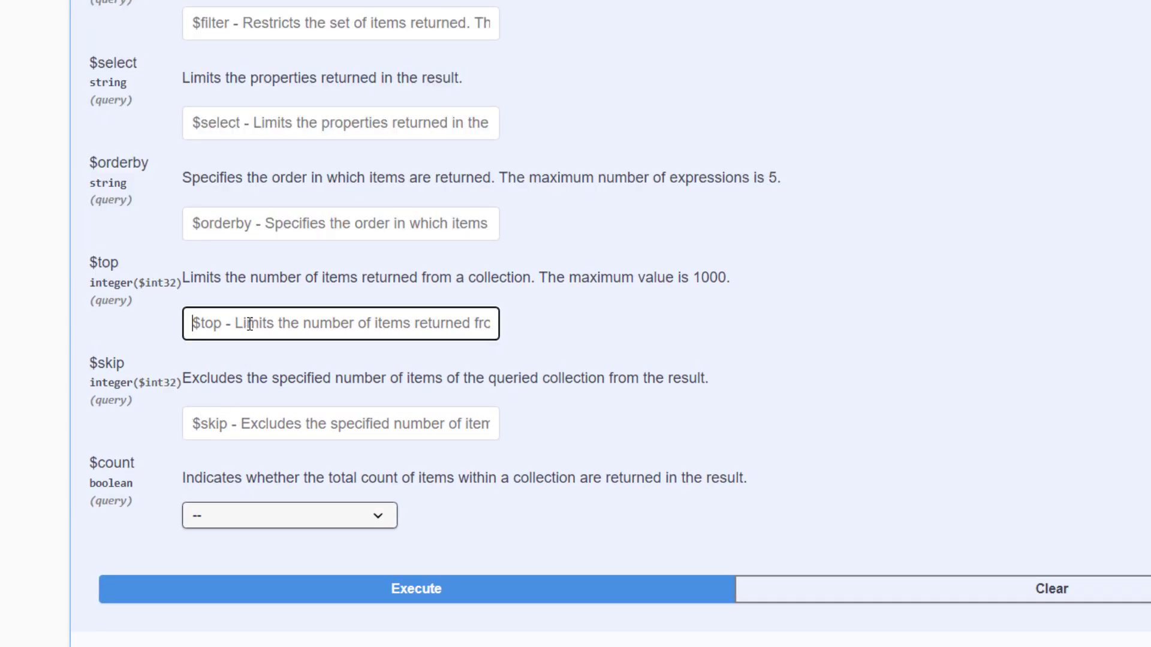
{"action": "type", "text": "100"}
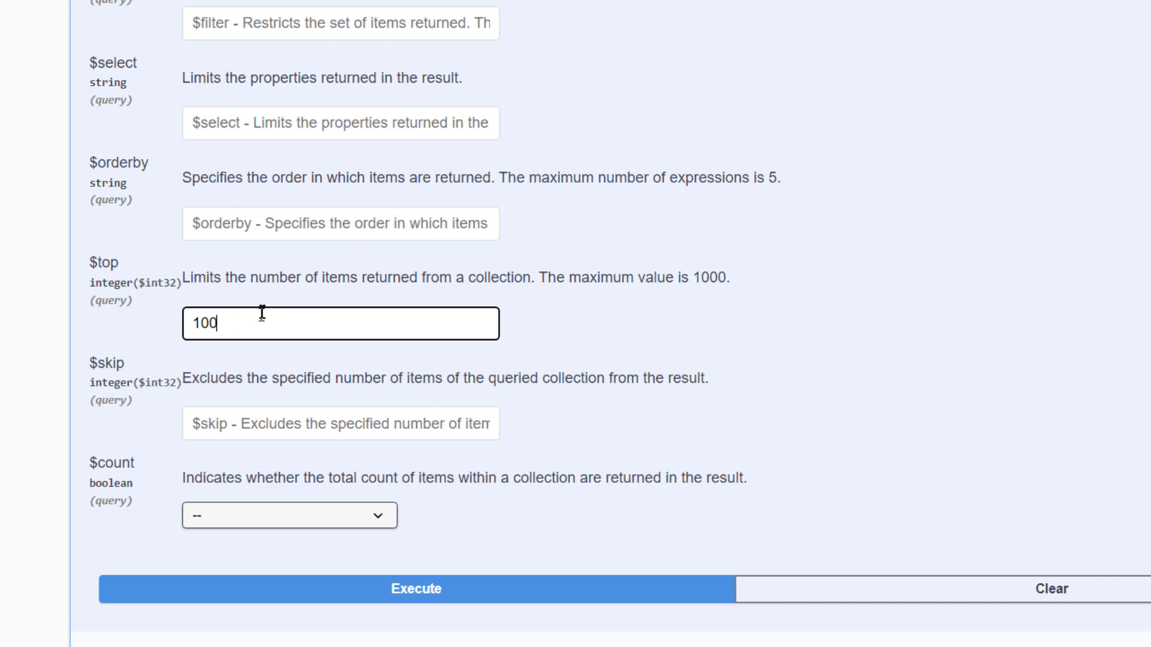
{"action": "left_click_drag", "start_coordinate": [257, 330], "coordinate": [142, 327]}
{"action": "type", "text": "2"}
{"action": "left_click", "coordinate": [445, 598]}
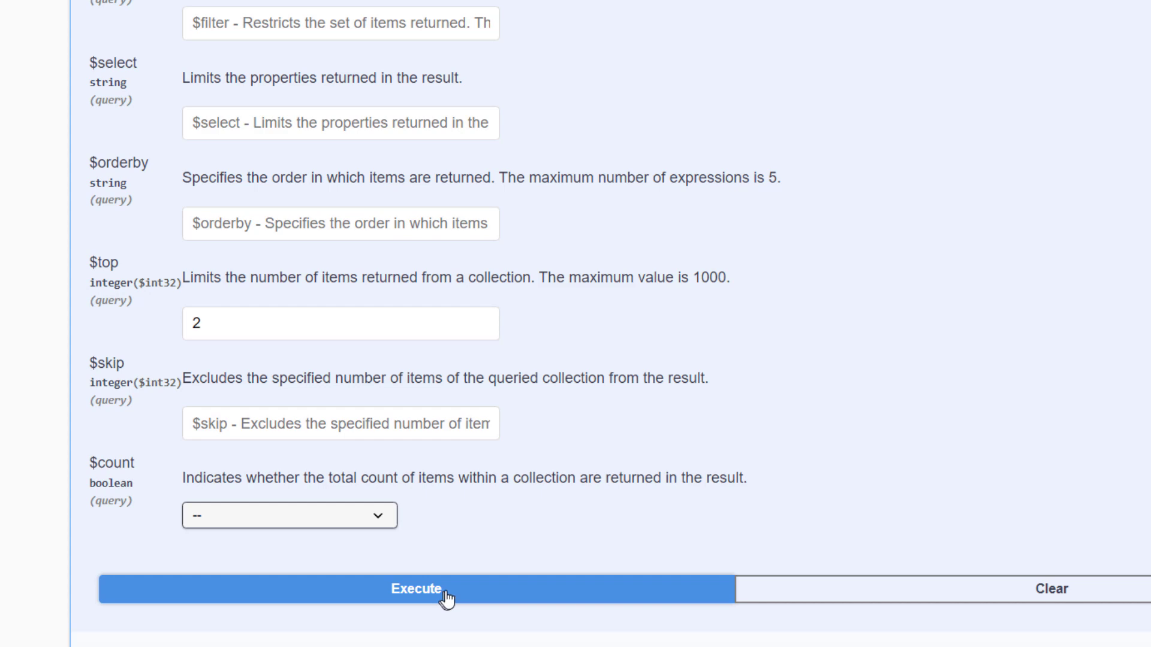
Examine the folder entries in the response body and the request URL of the limited request.
{"action": "scroll", "coordinate": [732, 321], "scroll_direction": "down", "scroll_amount": 5}
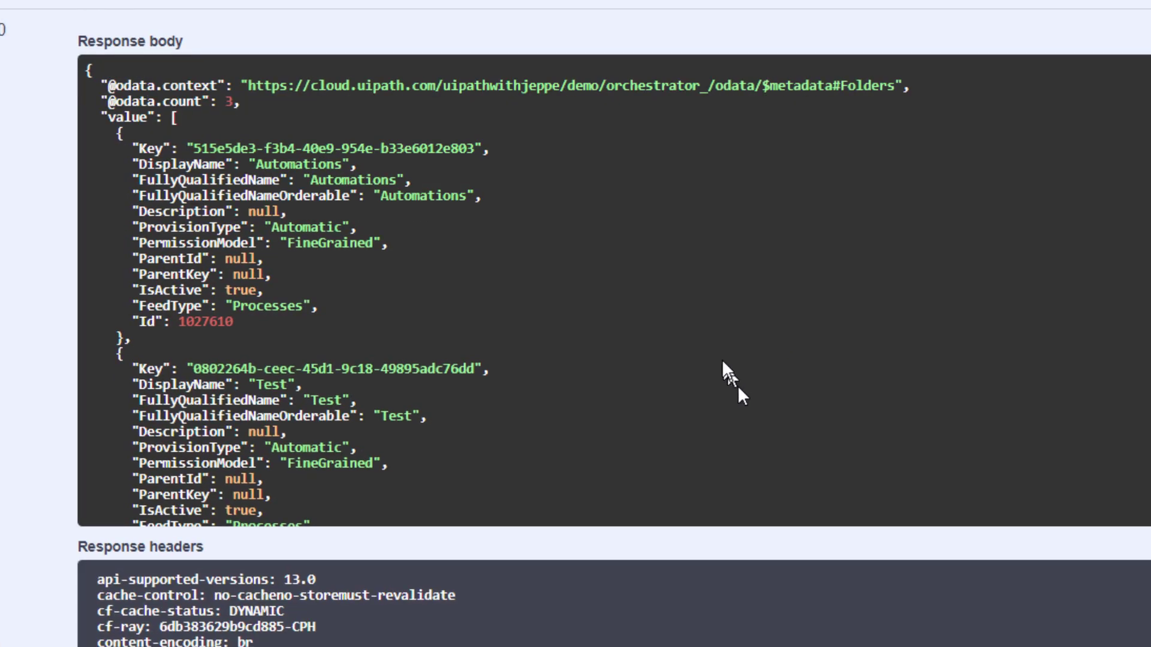
{"action": "scroll", "coordinate": [642, 284], "scroll_direction": "down", "scroll_amount": 1}
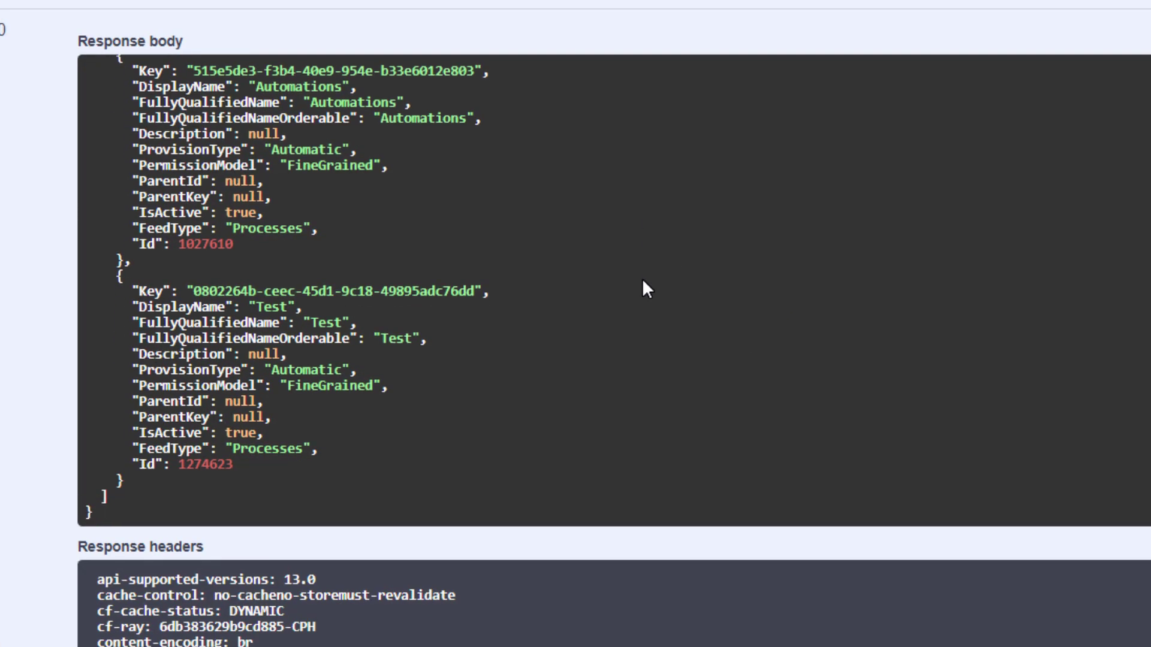
{"action": "scroll", "coordinate": [629, 287], "scroll_direction": "up", "scroll_amount": 2}
{"action": "scroll", "coordinate": [593, 312], "scroll_direction": "down", "scroll_amount": 2}
{"action": "scroll", "coordinate": [250, 267], "scroll_direction": "up", "scroll_amount": 2}
{"action": "left_click_drag", "start_coordinate": [108, 129], "coordinate": [235, 320]}
{"action": "left_click_drag", "start_coordinate": [99, 368], "coordinate": [501, 486]}
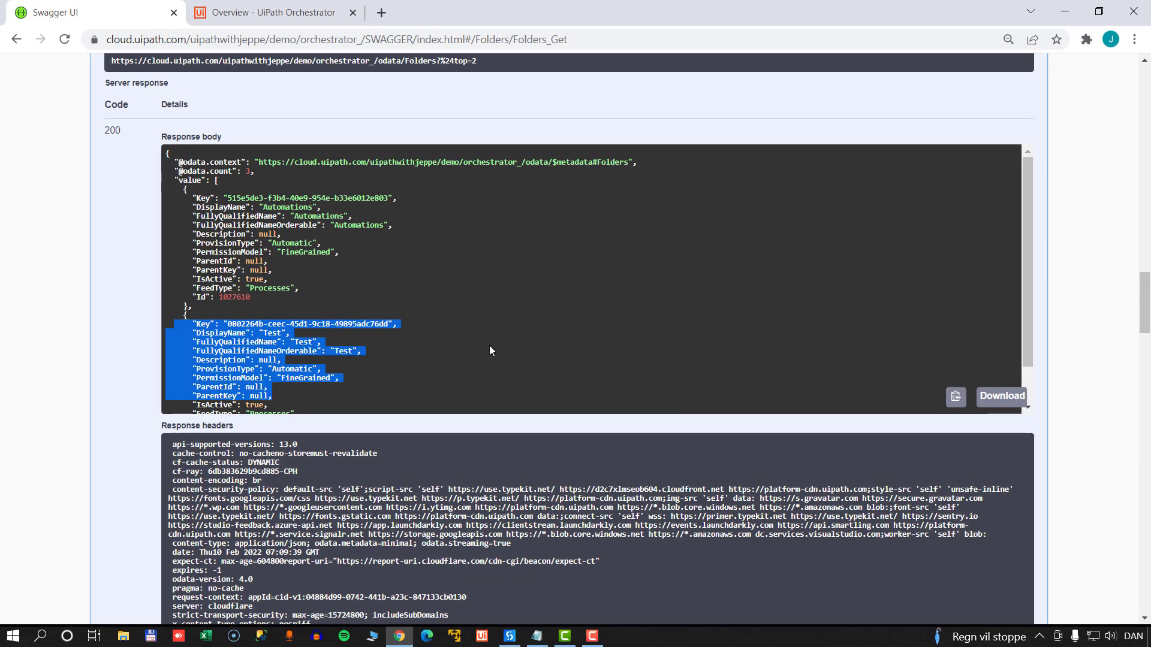
{"action": "scroll", "coordinate": [489, 350], "scroll_direction": "up", "scroll_amount": 4}
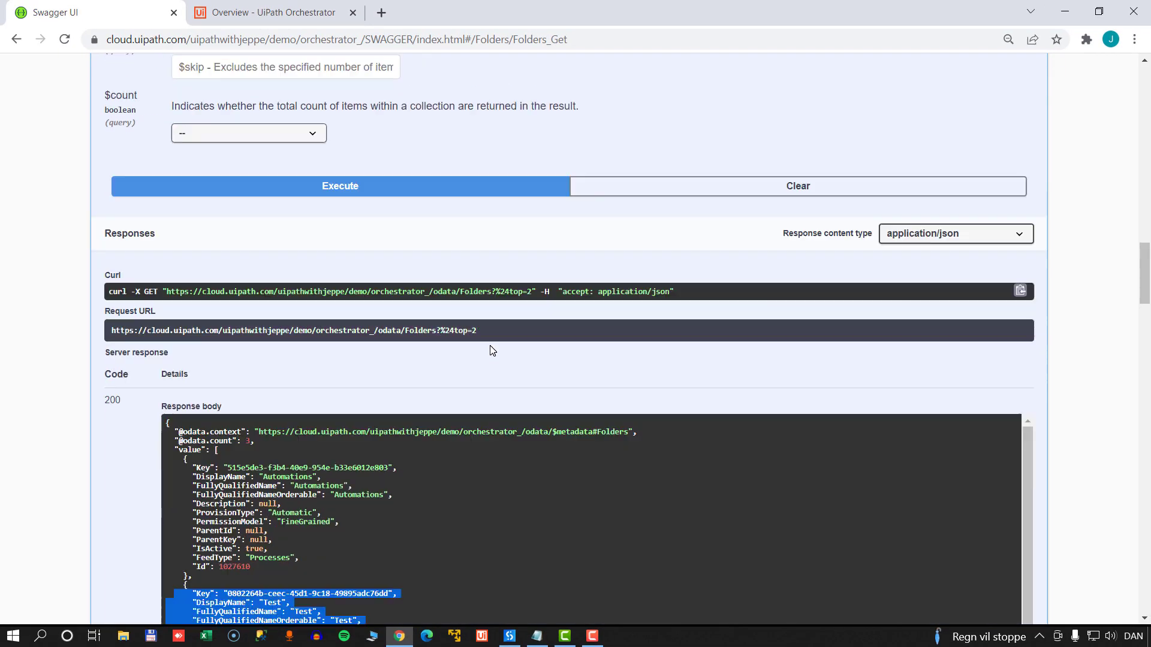
{"action": "scroll", "coordinate": [490, 372], "scroll_direction": "down", "scroll_amount": 2}
{"action": "left_click", "coordinate": [488, 398]}
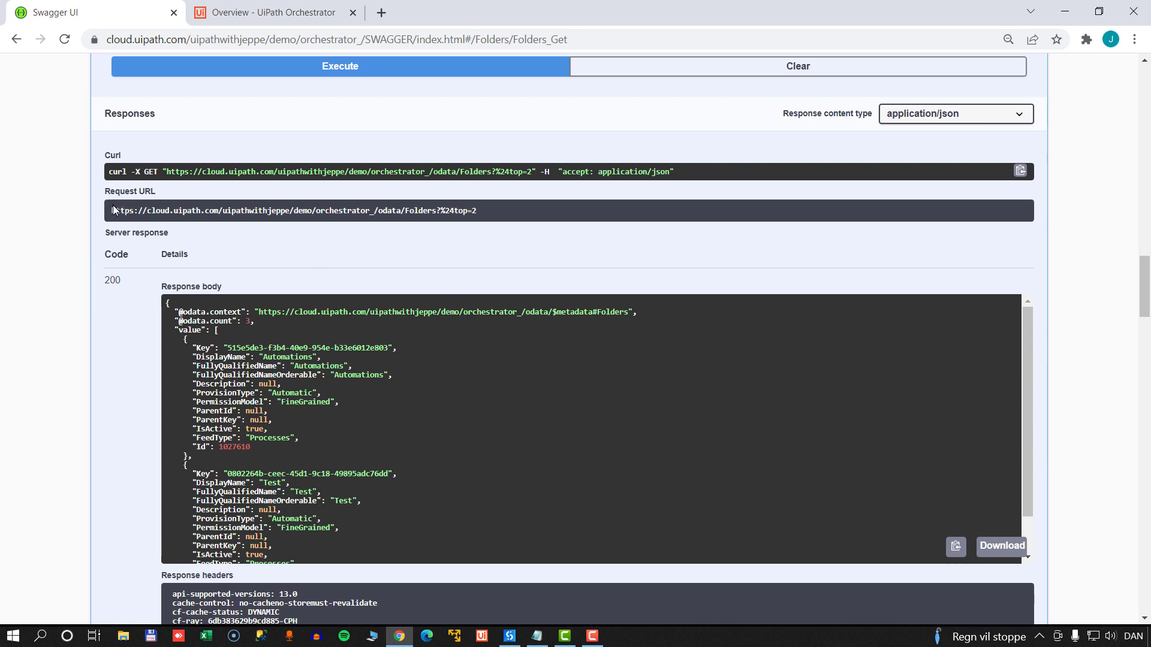
Copy the request URL, open it in a new browser tab and check its JSON against the folders in Orchestrator.
{"action": "left_click_drag", "start_coordinate": [111, 211], "coordinate": [419, 210]}
{"action": "left_click", "coordinate": [461, 224]}
{"action": "left_click_drag", "start_coordinate": [492, 215], "coordinate": [111, 211]}
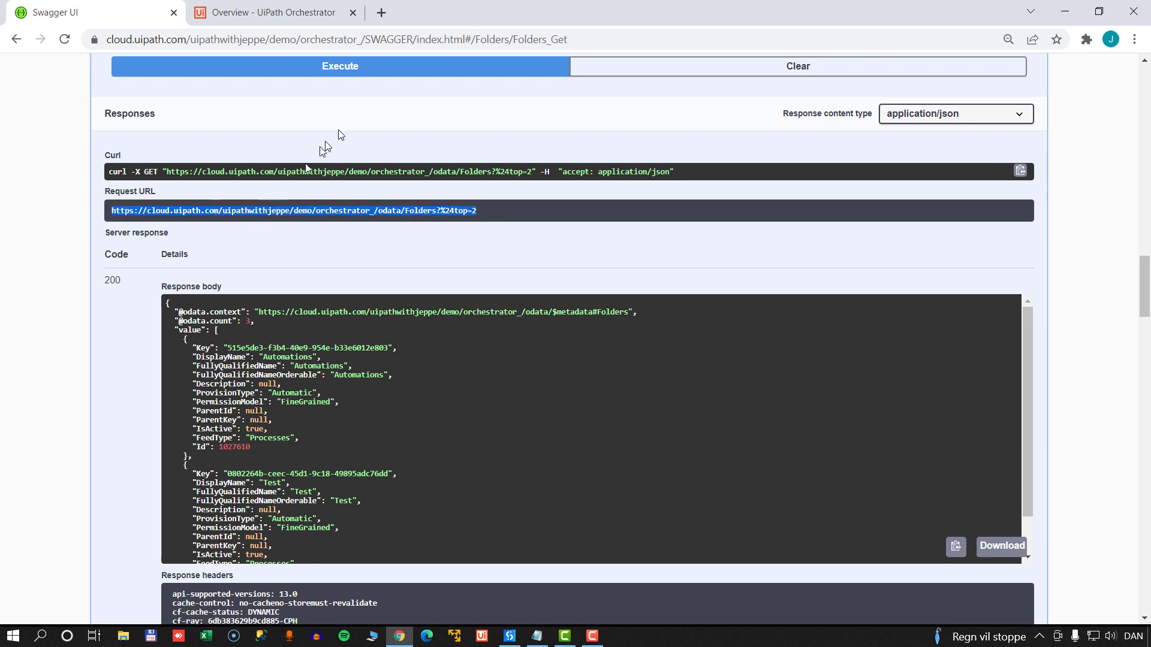
{"action": "left_click", "coordinate": [381, 14]}
{"action": "type", "text": "https://cloud.uipath.com/uipathwithjeppe/demo/orchestrator_/odata/Folders?%24top=2"}
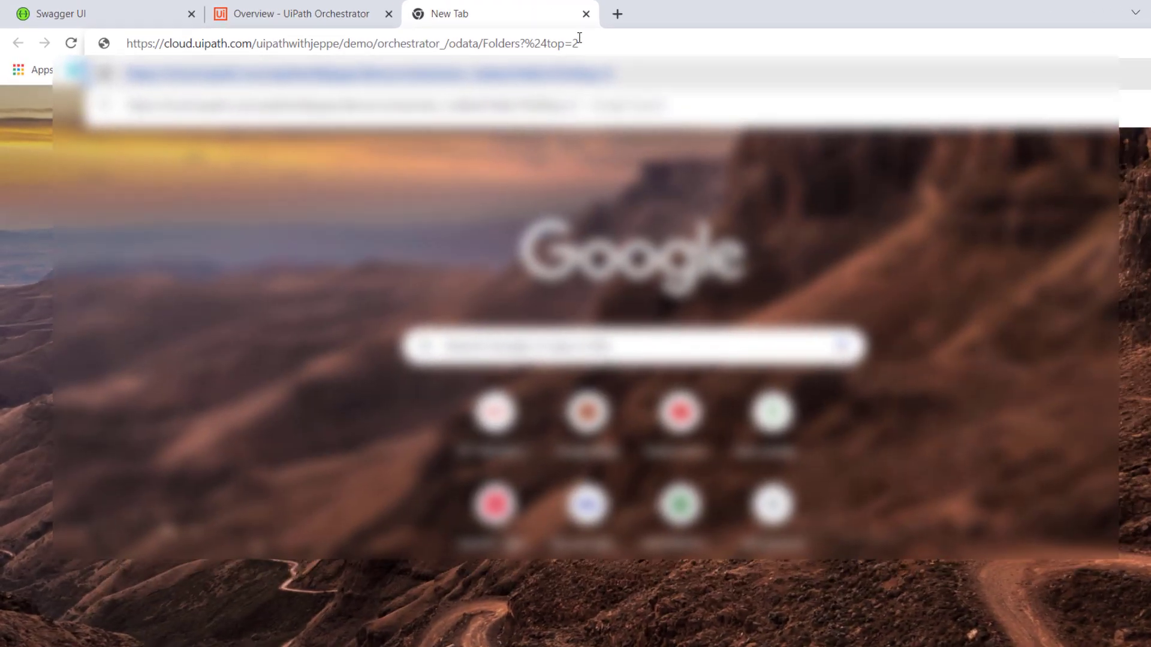
{"action": "key", "text": "Return"}
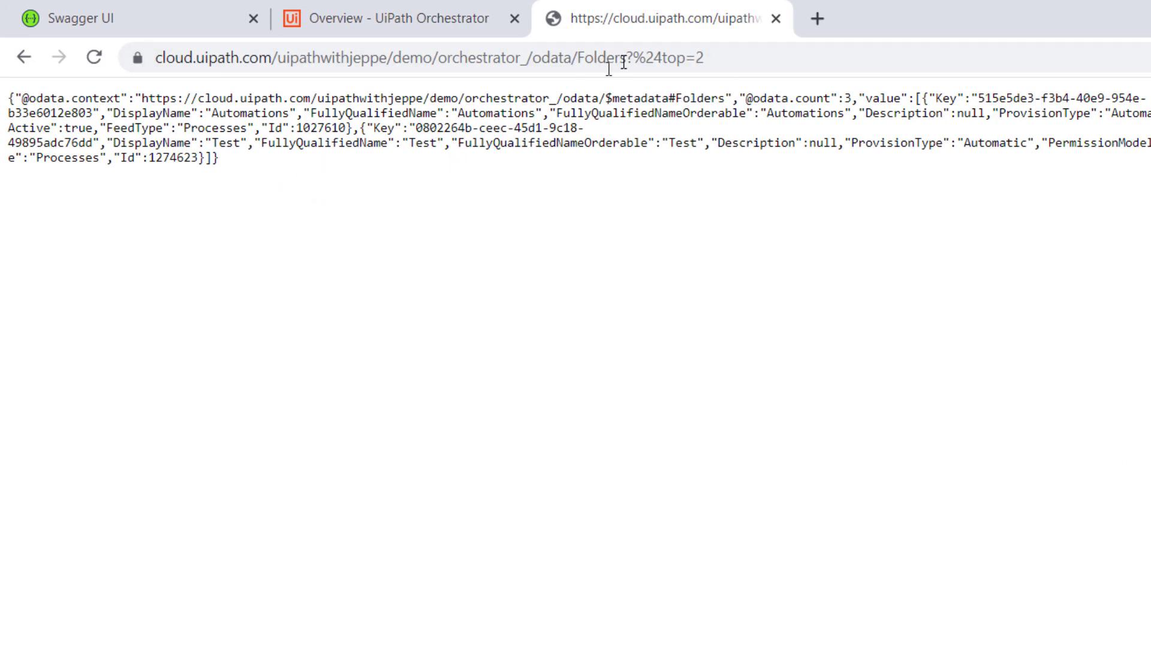
{"action": "left_click", "coordinate": [429, 26]}
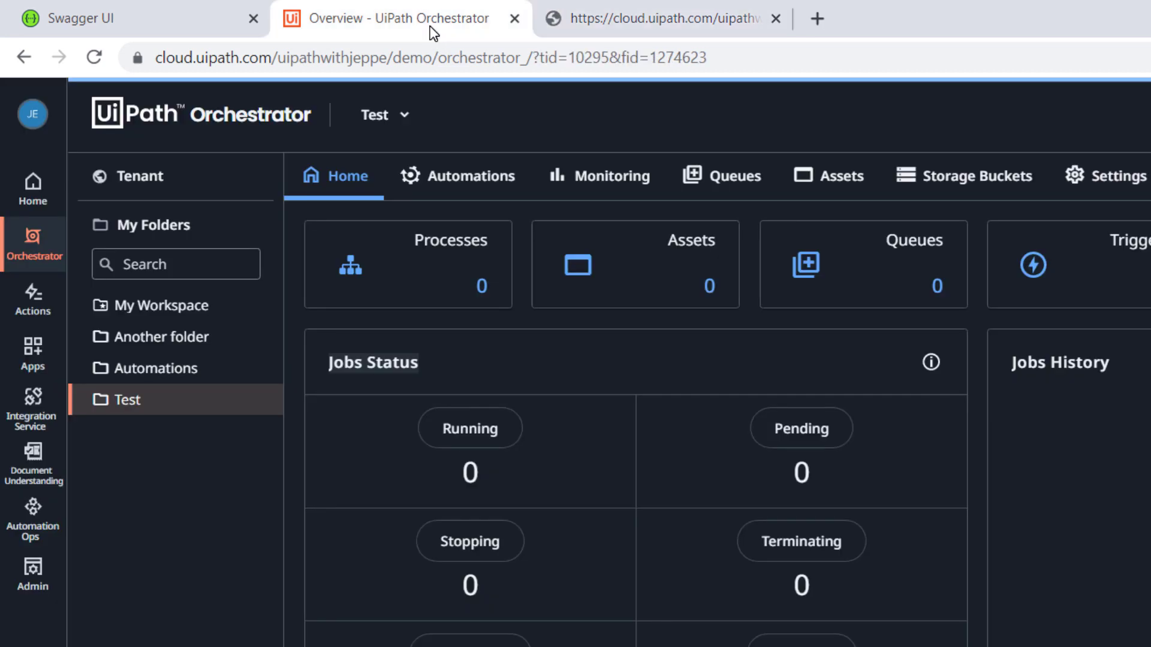
{"action": "left_click", "coordinate": [693, 17]}
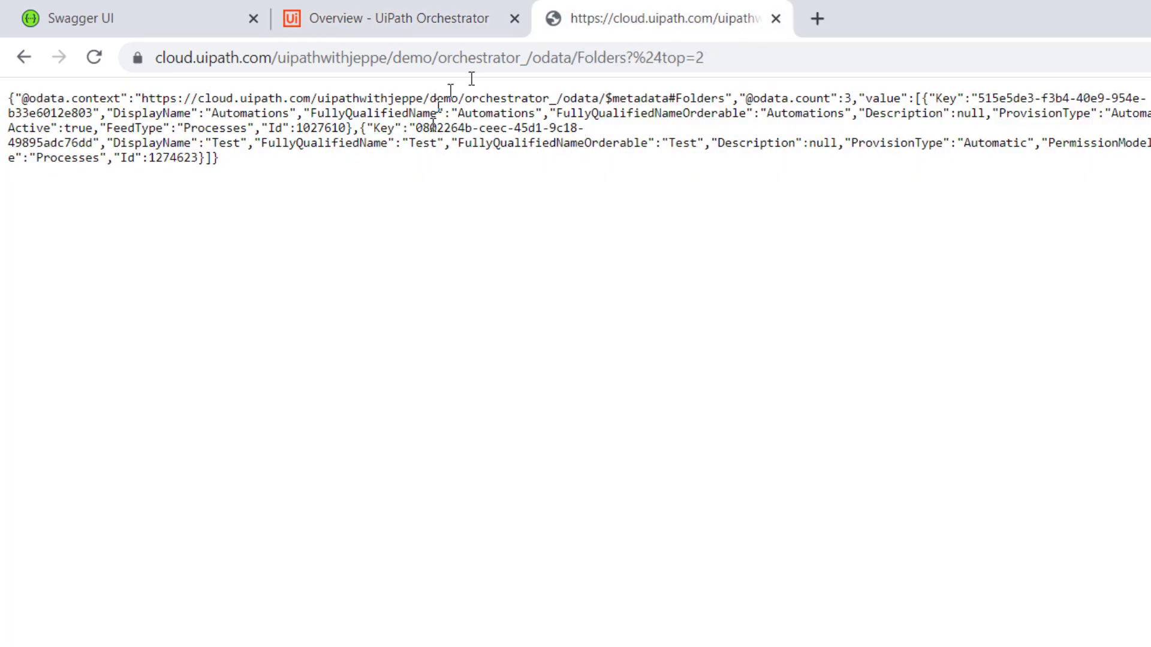
{"action": "left_click_drag", "start_coordinate": [734, 57], "coordinate": [237, 45]}
{"action": "left_click", "coordinate": [380, 279]}
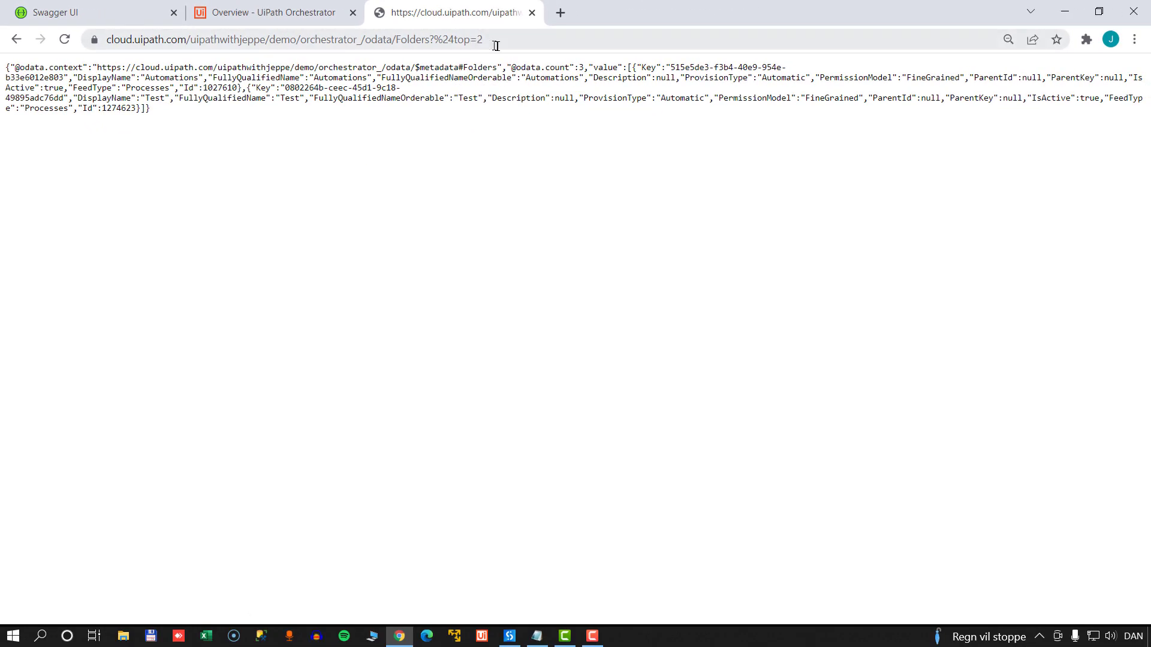
Switch to UiPath Studio, search the activities for HTTP and add an Orchestrator HTTP Request to the Main workflow.
{"action": "left_click", "coordinate": [509, 631]}
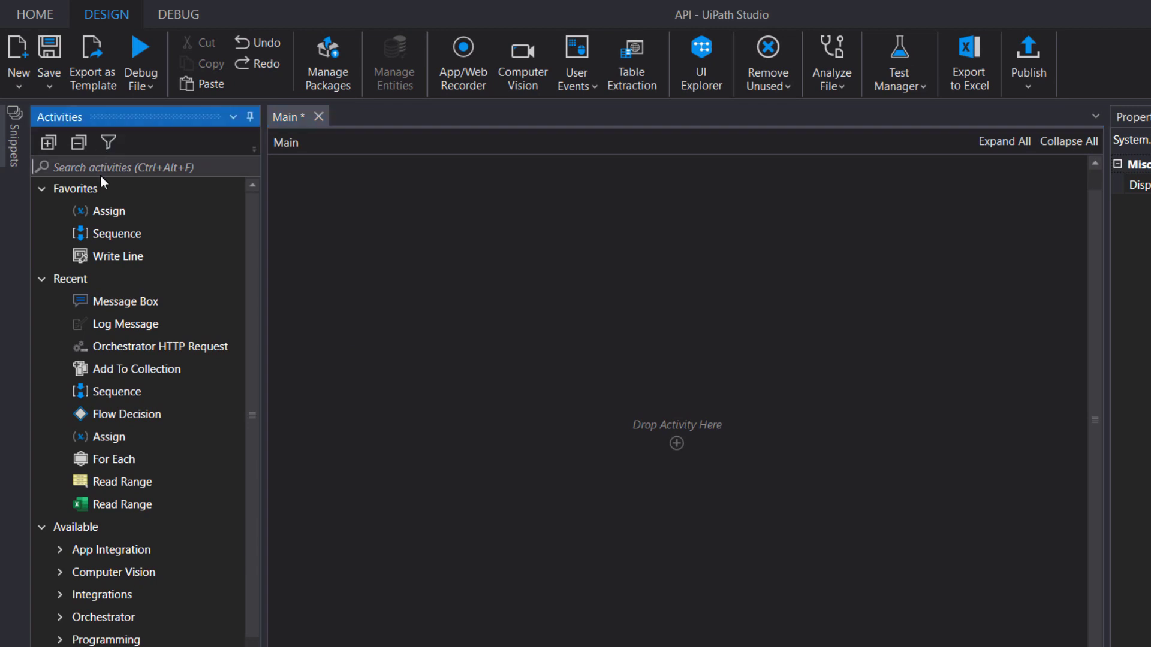
{"action": "left_click", "coordinate": [113, 166]}
{"action": "type", "text": "HTTP"}
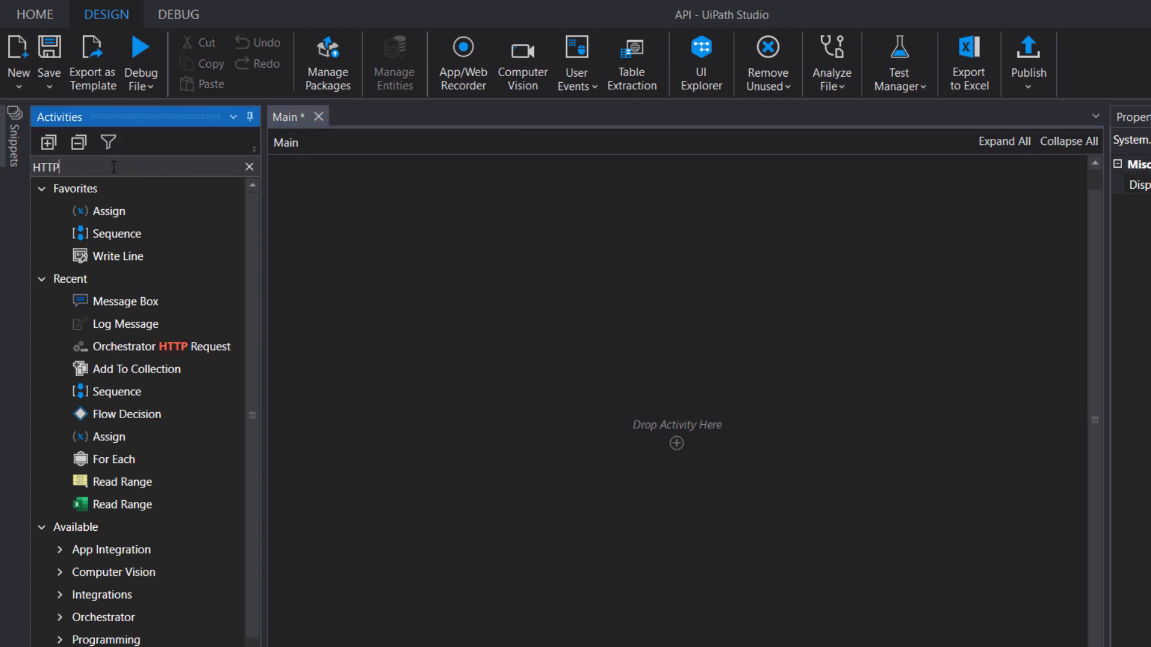
{"action": "left_click_drag", "start_coordinate": [180, 213], "coordinate": [678, 446]}
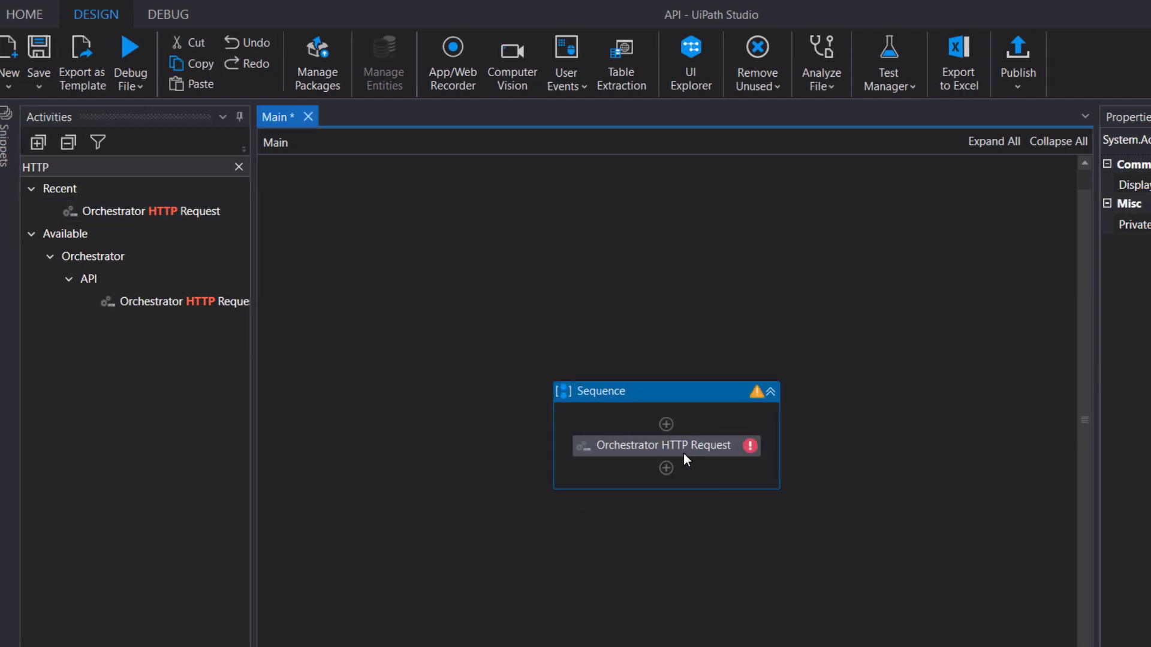
Store the JSONResponse output of the Orchestrator HTTP Request in a new variable named ourResult.
{"action": "left_click", "coordinate": [683, 448]}
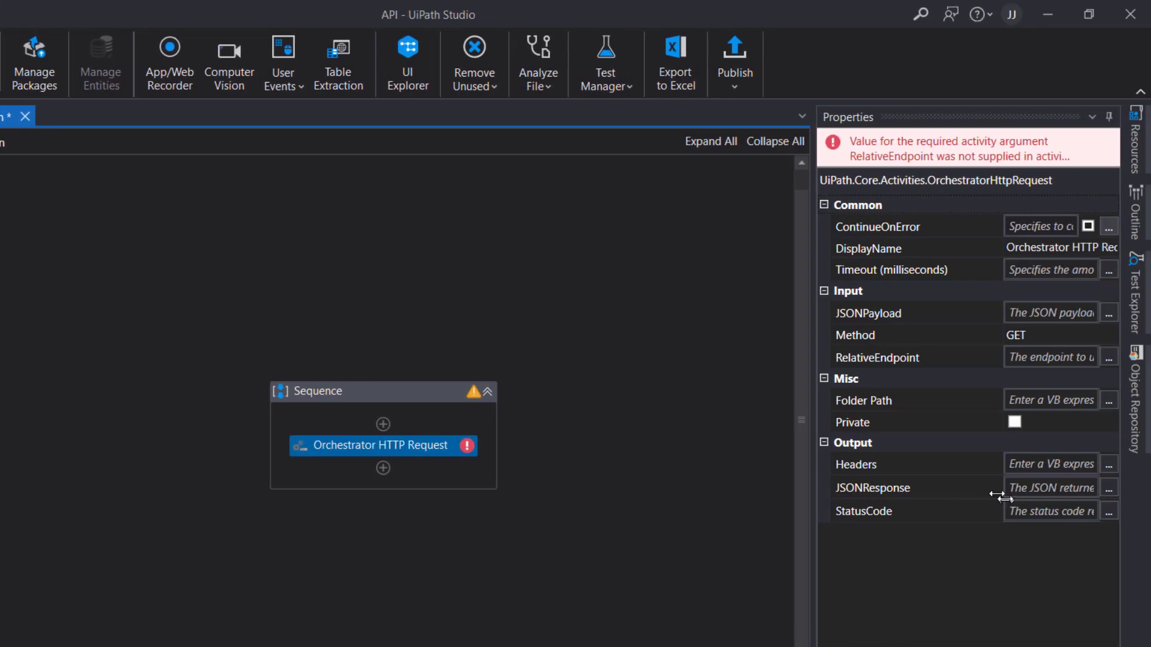
{"action": "left_click_drag", "start_coordinate": [814, 324], "coordinate": [671, 318]}
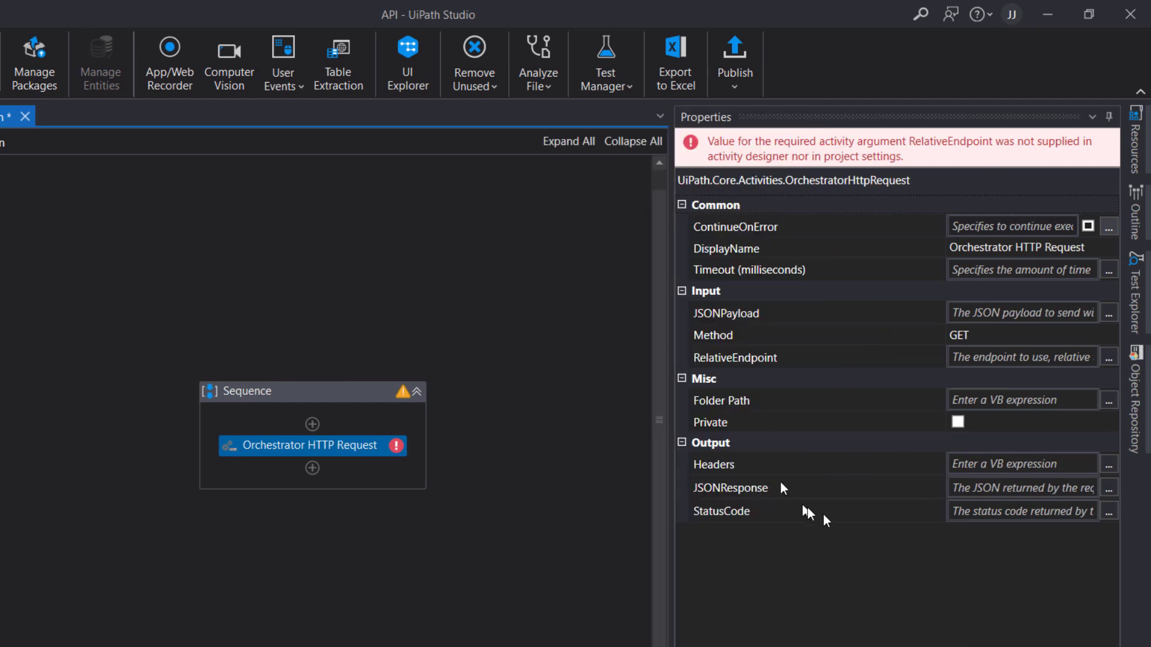
{"action": "left_click", "coordinate": [1004, 489]}
{"action": "key", "text": "ctrl+k"}
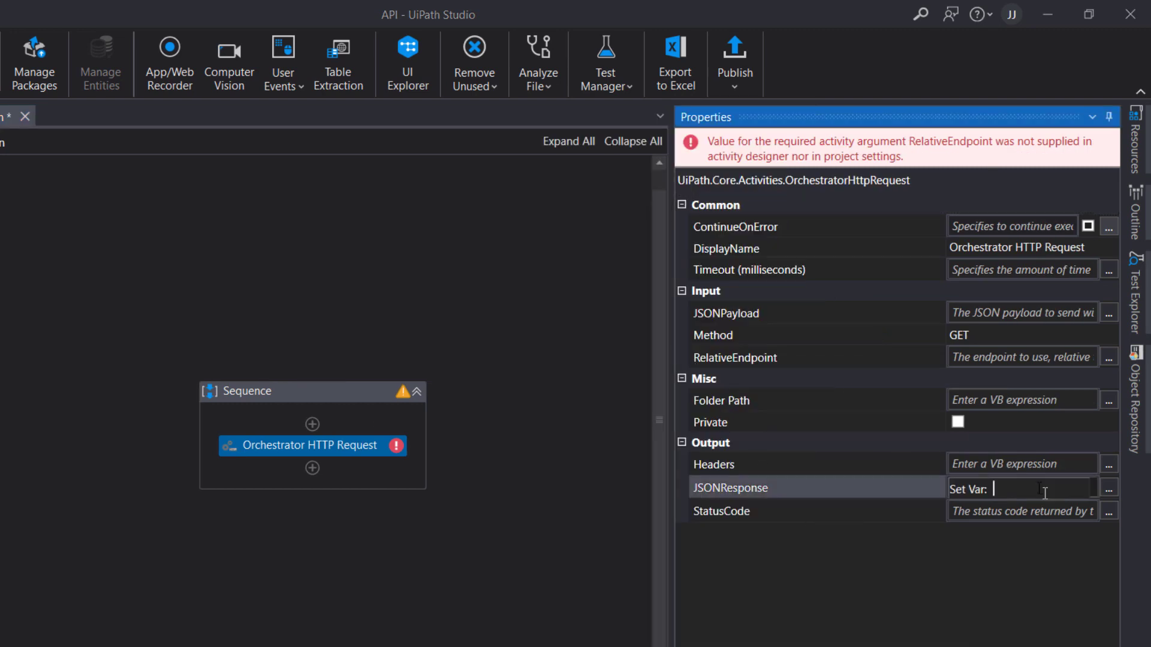
{"action": "type", "text": "OUR"}
{"action": "key", "text": "BackSpace"}
{"action": "key", "text": "BackSpace"}
{"action": "key", "text": "BackSpace"}
{"action": "type", "text": "ourResult"}
{"action": "key", "text": "Return"}
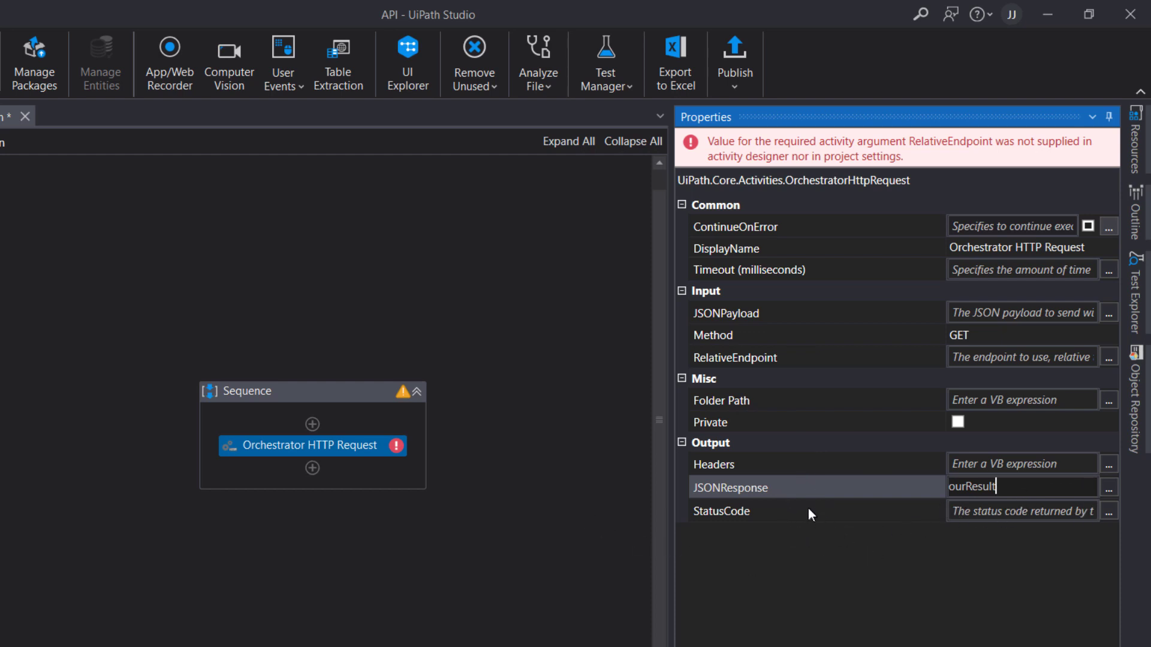
Open the RelativeEndpoint expression of the Orchestrator HTTP Request and paste the full request URL ending in /odata/Folders?%24top=2.
{"action": "left_click", "coordinate": [1106, 359]}
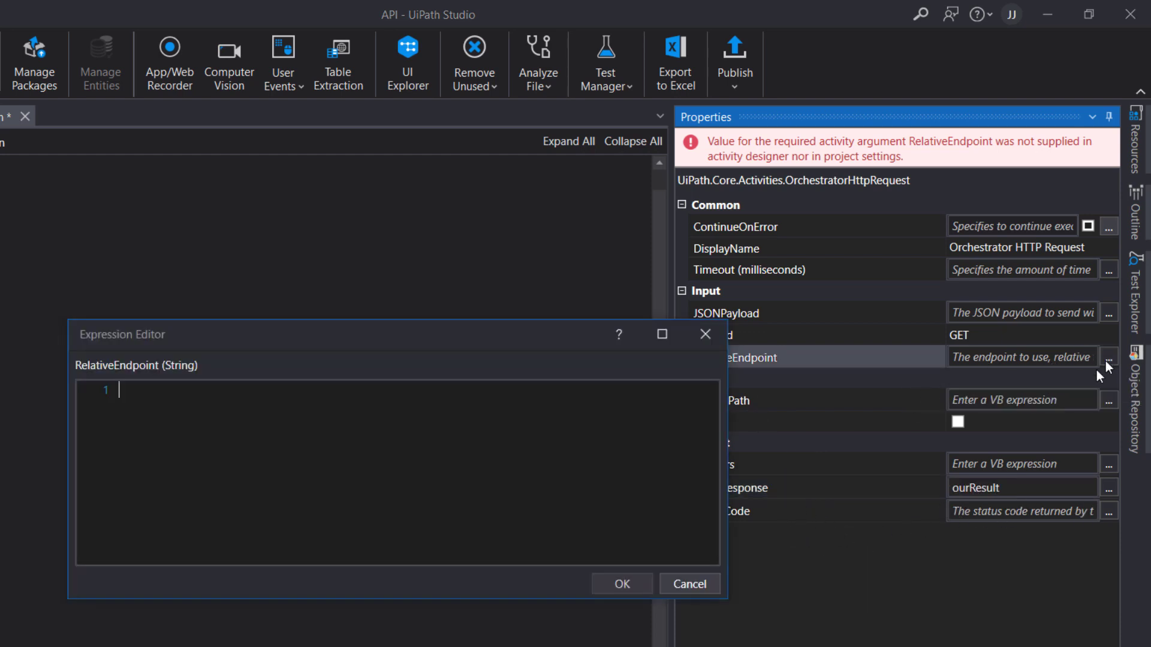
{"action": "left_click_drag", "start_coordinate": [464, 329], "coordinate": [476, 278]}
{"action": "type", "text": "https://cloud.uipath.com/uipathwithjeppe/demo/orchestrator_/odata/Folders?%24top=2"}
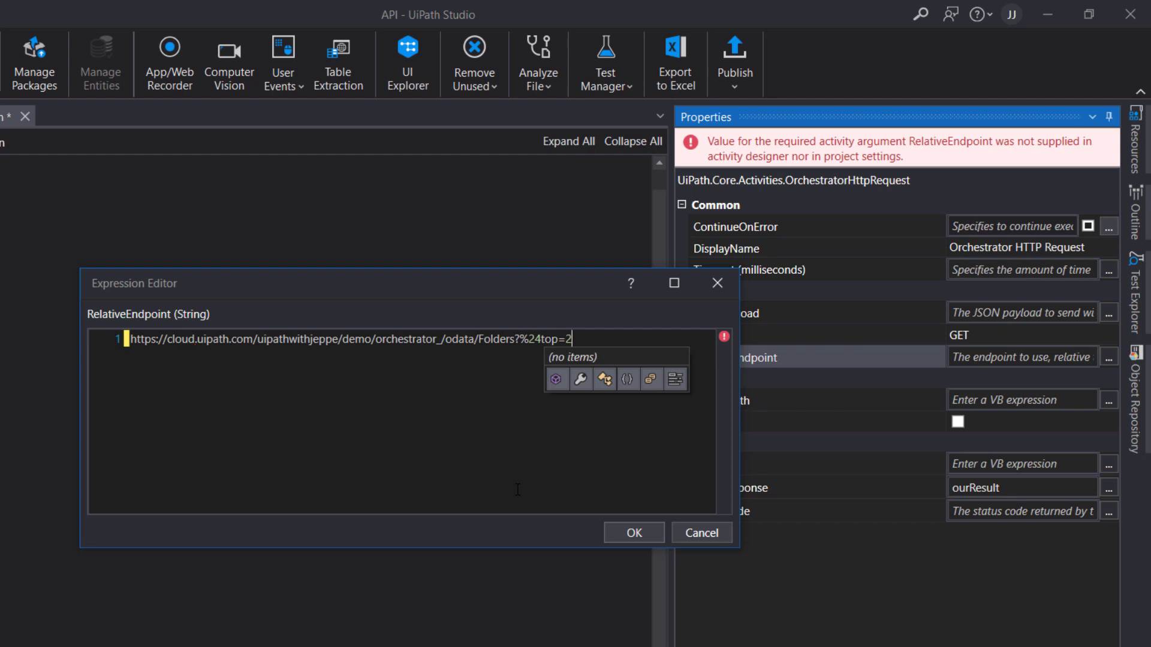
Strip the base URL through orchestrator_ and quote the remainder, so RelativeEndpoint is "/odata/Folders?%24top=2", and accept the expression.
{"action": "key", "text": "Home"}
{"action": "key", "text": "shift+Right"}
{"action": "key", "text": "shift+Right"}
{"action": "key", "text": "shift+Right"}
{"action": "key", "text": "shift+Right"}
{"action": "key", "text": "shift+Right"}
{"action": "key", "text": "shift+Right"}
{"action": "key", "text": "shift+Right"}
{"action": "key", "text": "shift+Right"}
{"action": "key", "text": "shift+Right"}
{"action": "key", "text": "shift+Right"}
{"action": "key", "text": "shift+Right"}
{"action": "key", "text": "shift+Right"}
{"action": "key", "text": "shift+Right"}
{"action": "key", "text": "shift+Right"}
{"action": "key", "text": "shift+Right"}
{"action": "key", "text": "shift+Right"}
{"action": "key", "text": "shift+Right"}
{"action": "key", "text": "shift+Right"}
{"action": "key", "text": "shift+Right"}
{"action": "key", "text": "shift+Right"}
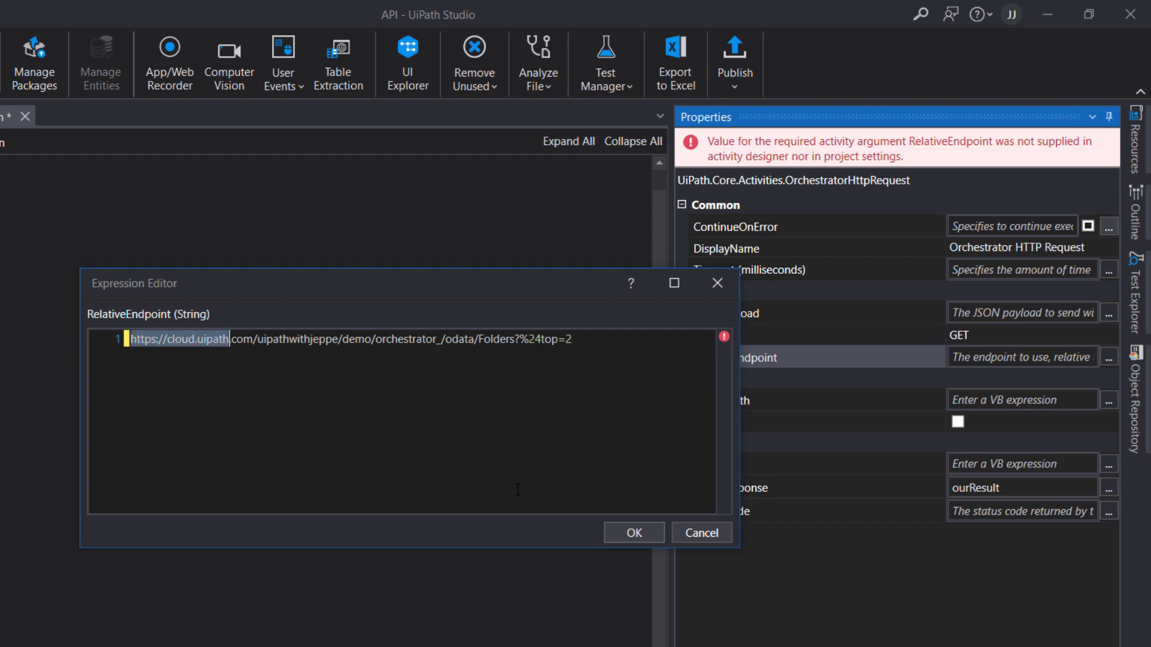
{"action": "key", "text": "shift+Right"}
{"action": "key", "text": "shift+Right"}
{"action": "key", "text": "shift+Right"}
{"action": "key", "text": "shift+Right"}
{"action": "key", "text": "shift+Right"}
{"action": "key", "text": "shift+Right"}
{"action": "key", "text": "shift+Right"}
{"action": "key", "text": "shift+Right"}
{"action": "key", "text": "shift+Right"}
{"action": "key", "text": "shift+Right"}
{"action": "key", "text": "shift+Right"}
{"action": "key", "text": "shift+Right"}
{"action": "key", "text": "shift+Right"}
{"action": "key", "text": "shift+Right"}
{"action": "key", "text": "shift+Right"}
{"action": "key", "text": "shift+Right"}
{"action": "key", "text": "shift+Right"}
{"action": "key", "text": "shift+Right"}
{"action": "key", "text": "shift+Right"}
{"action": "key", "text": "shift+Right"}
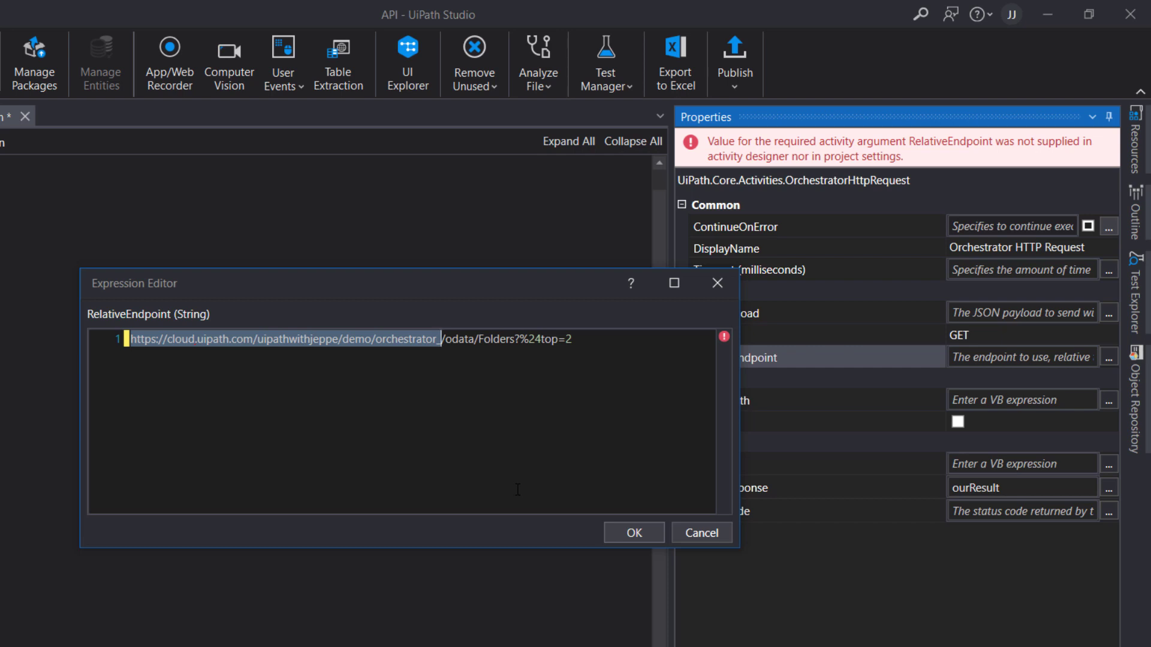
{"action": "type", "text": "\"/odata/Folders?%24top=2"}
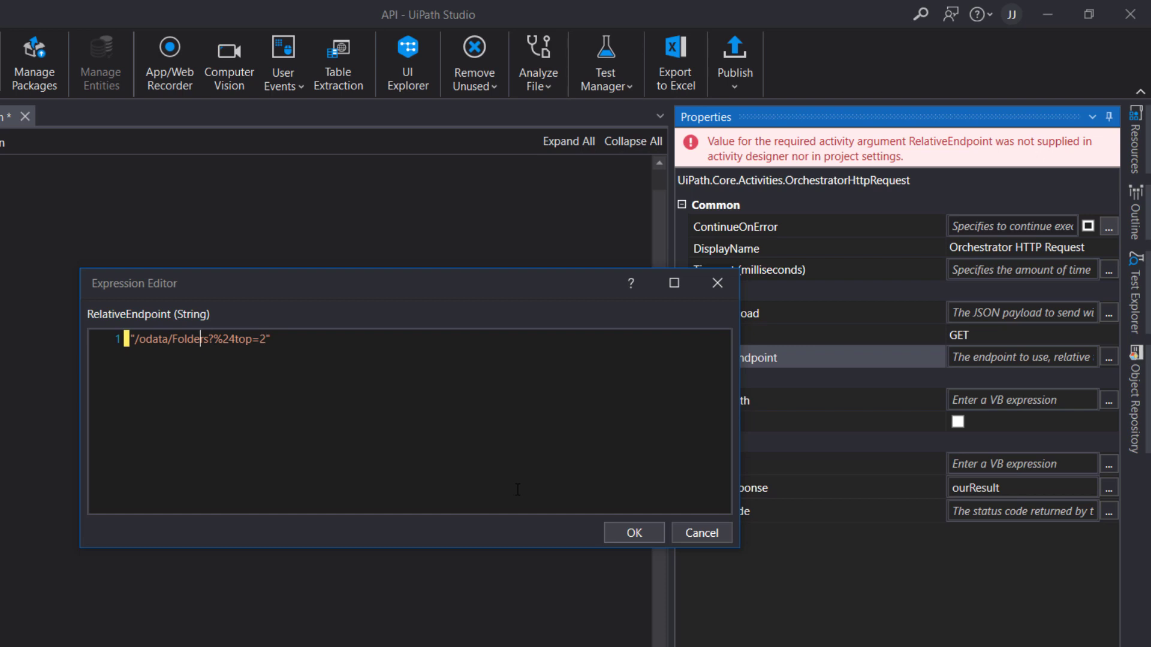
{"action": "key", "text": "shift+Right"}
{"action": "key", "text": "shift+Right"}
{"action": "key", "text": "shift+Right"}
{"action": "key", "text": "shift+Right"}
{"action": "key", "text": "shift+Right"}
{"action": "key", "text": "shift+Right"}
{"action": "key", "text": "shift+Right"}
{"action": "key", "text": "shift+Right"}
{"action": "key", "text": "shift+Right"}
{"action": "key", "text": "shift+Right"}
{"action": "key", "text": "shift+Right"}
{"action": "key", "text": "shift+Right"}
{"action": "key", "text": "shift+Right"}
{"action": "key", "text": "shift+Right"}
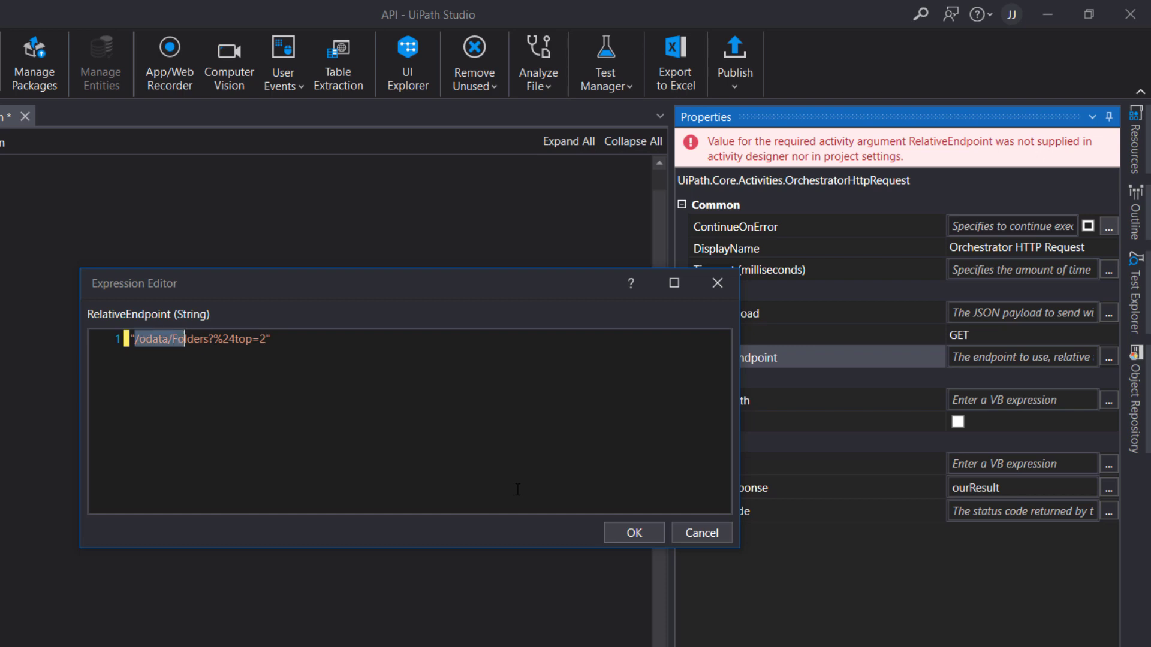
{"action": "key", "text": "Right"}
{"action": "key", "text": "Right"}
{"action": "key", "text": "Right"}
{"action": "key", "text": "Right"}
{"action": "key", "text": "Right"}
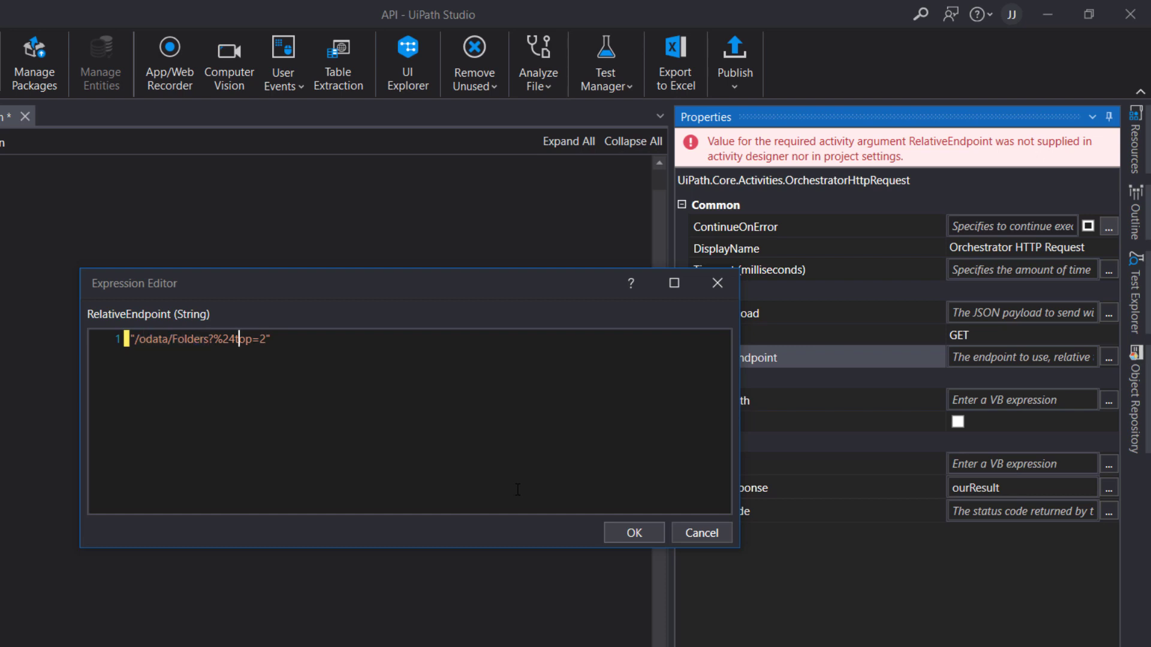
{"action": "key", "text": "shift+Right"}
{"action": "key", "text": "shift+Right"}
{"action": "key", "text": "shift+Right"}
{"action": "key", "text": "shift+Right"}
{"action": "key", "text": "shift+Right"}
{"action": "left_click", "coordinate": [518, 489]}
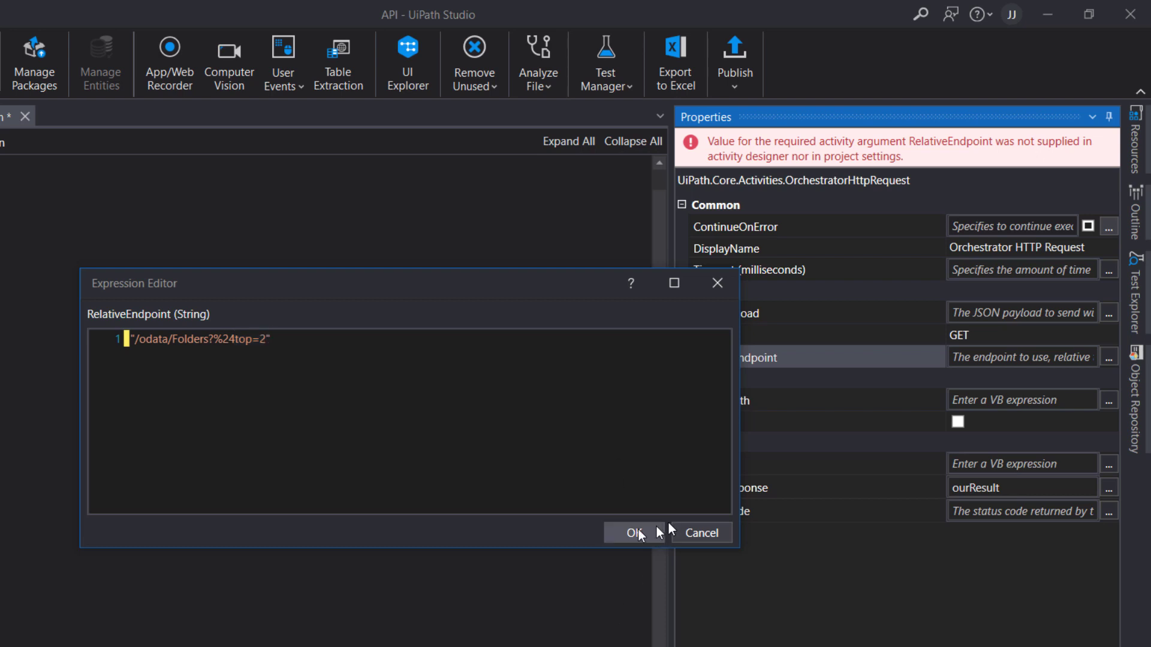
{"action": "left_click", "coordinate": [624, 531]}
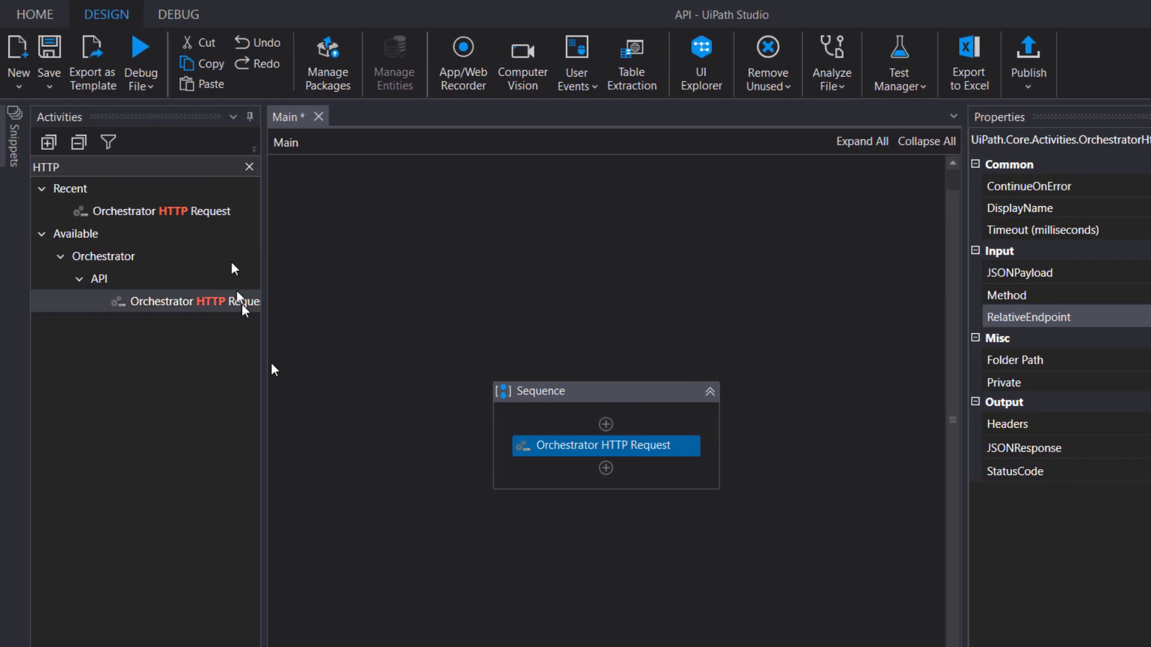
Search the activities for message box and add a Message Box below the Orchestrator HTTP Request in the Sequence.
{"action": "left_click_drag", "start_coordinate": [58, 167], "coordinate": [21, 172]}
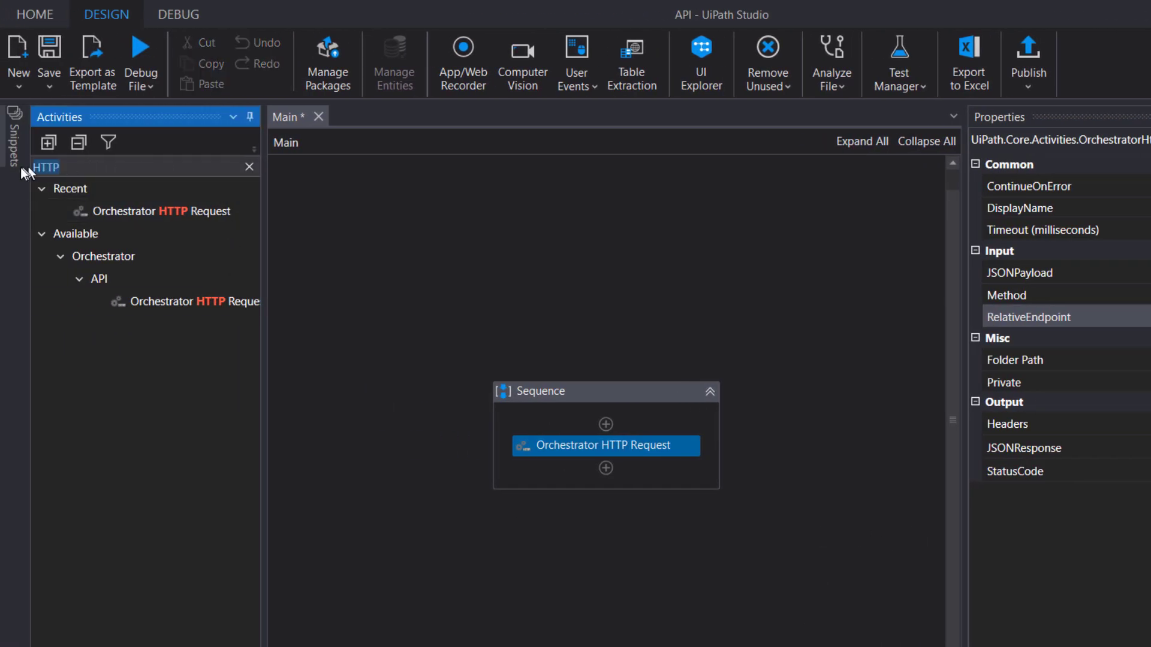
{"action": "type", "text": "message box"}
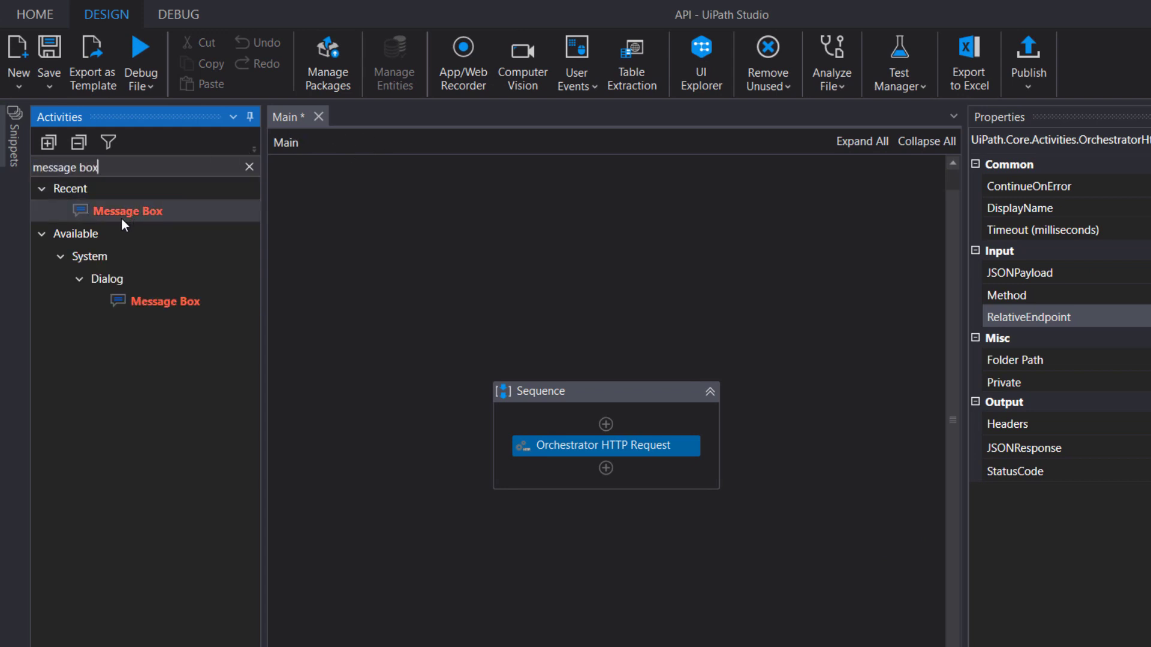
{"action": "left_click_drag", "start_coordinate": [121, 215], "coordinate": [606, 470]}
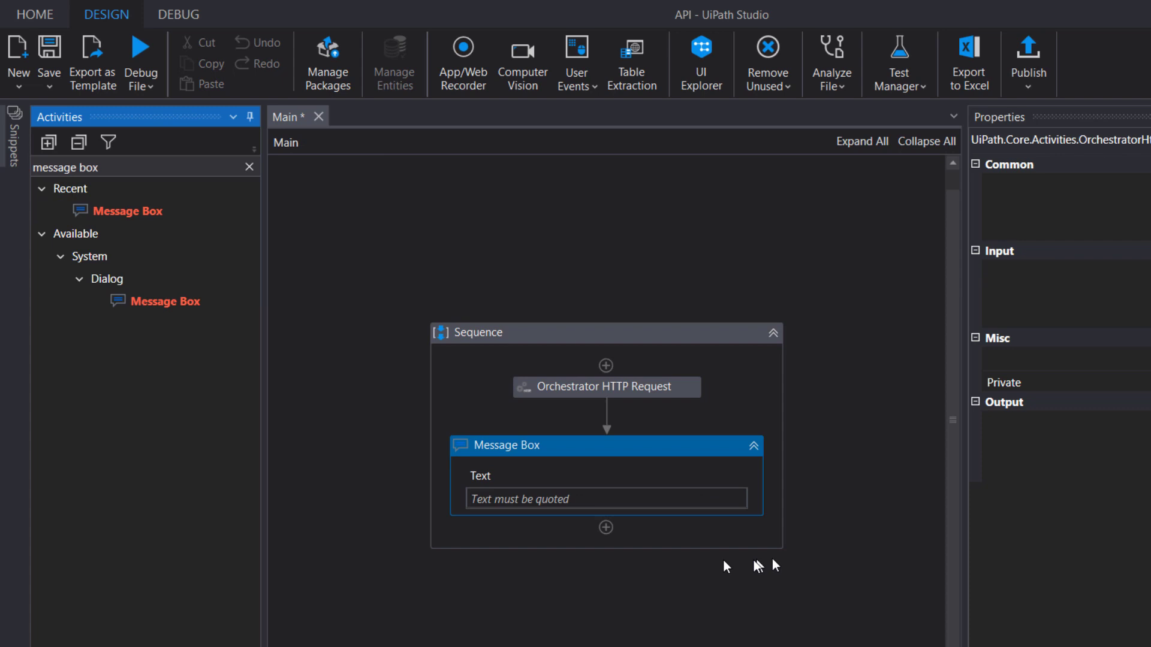
Set the Message Box text to the expression ourResult.ToString.
{"action": "left_click", "coordinate": [574, 498]}
{"action": "type", "text": "my"}
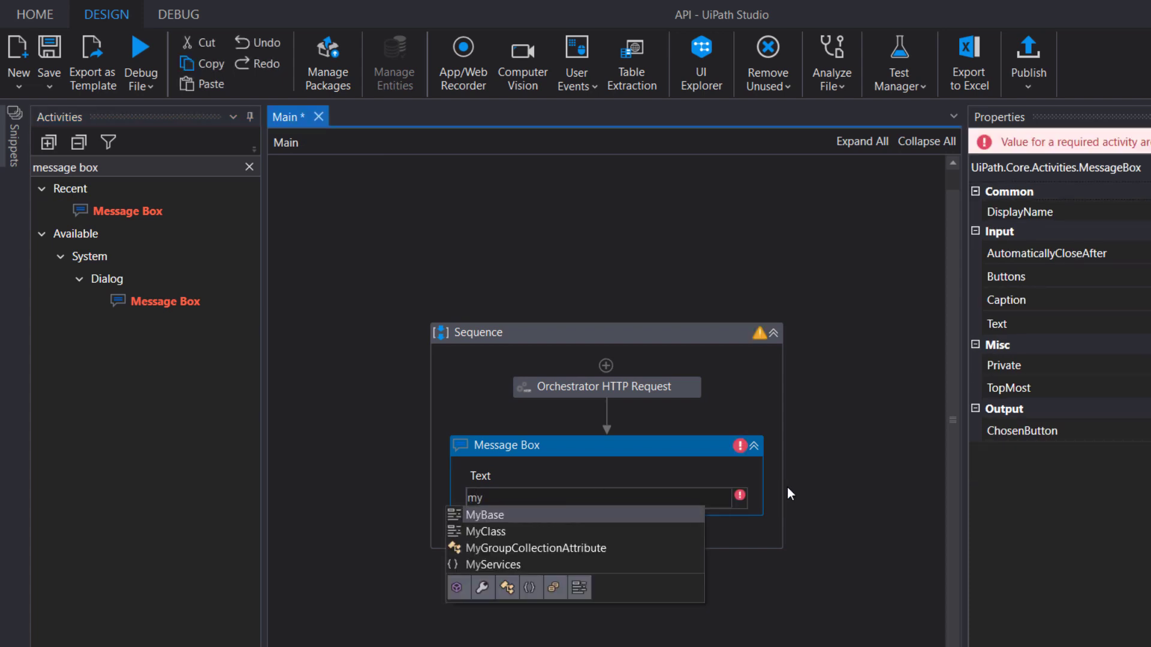
{"action": "key", "text": "BackSpace"}
{"action": "key", "text": "BackSpace"}
{"action": "type", "text": "o"}
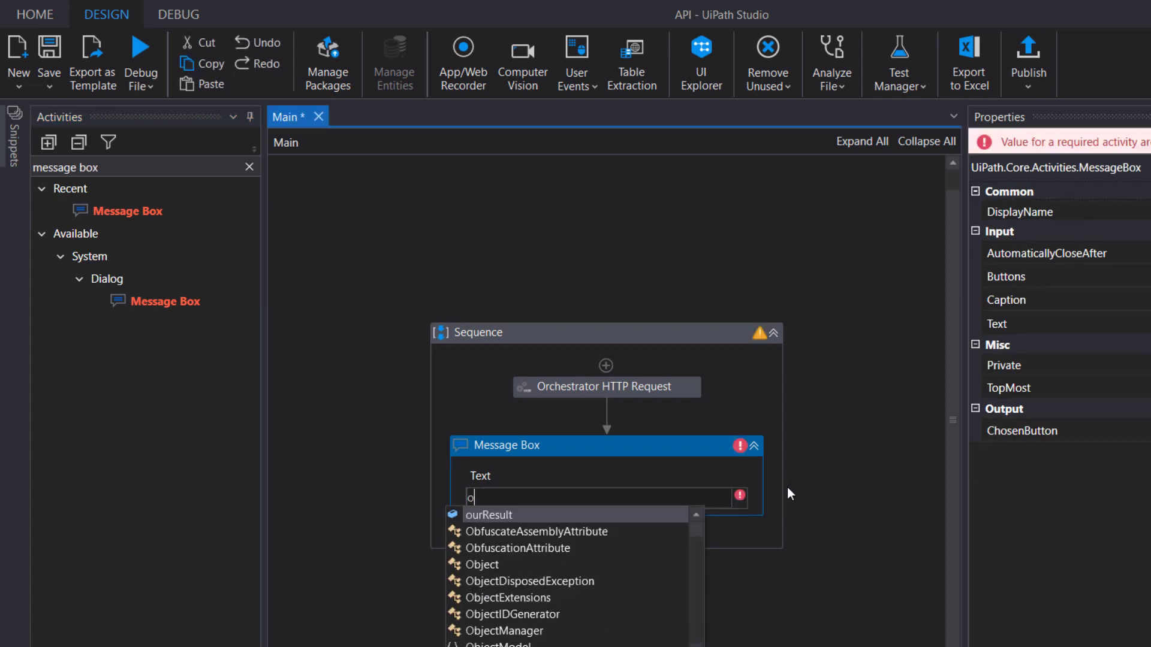
{"action": "type", "text": "urResult.ToString"}
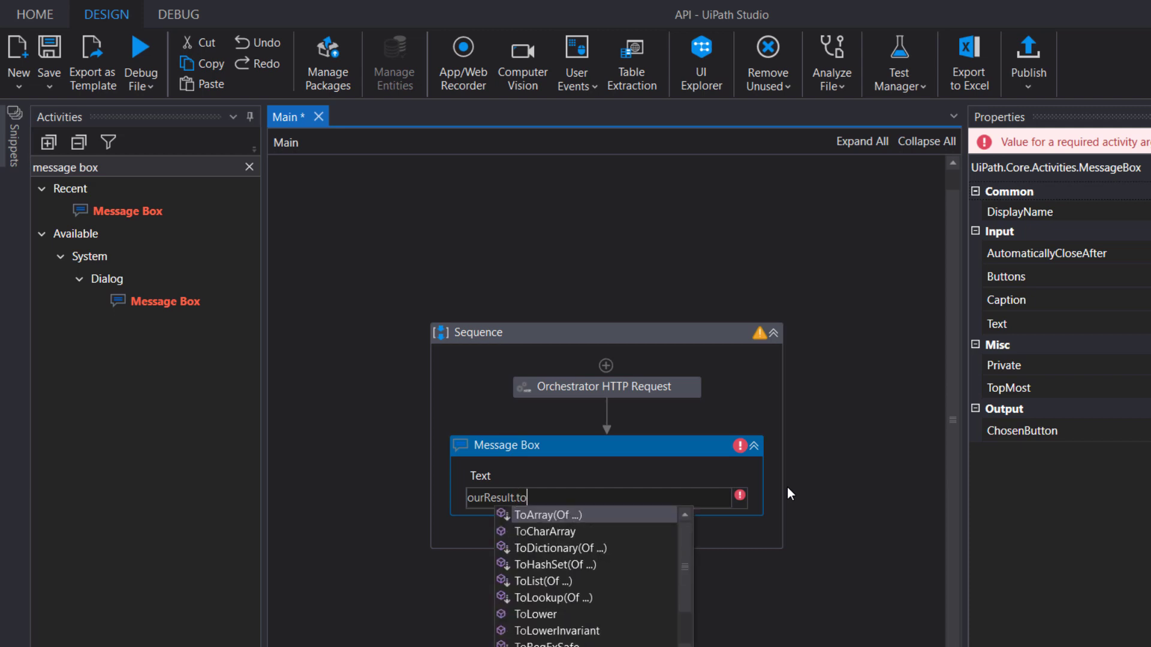
{"action": "left_click", "coordinate": [787, 490]}
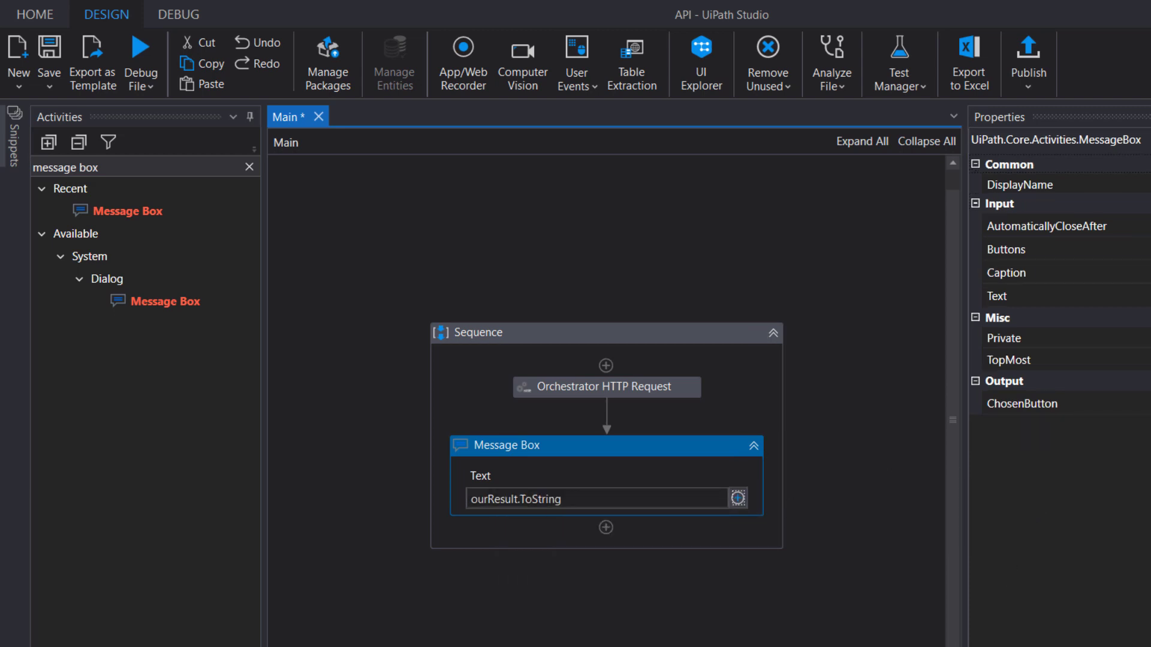
Run the workflow in debug mode, compare the message box output with the Folders response in Swagger UI in Chrome, and dismiss the message box.
{"action": "left_click", "coordinate": [153, 57]}
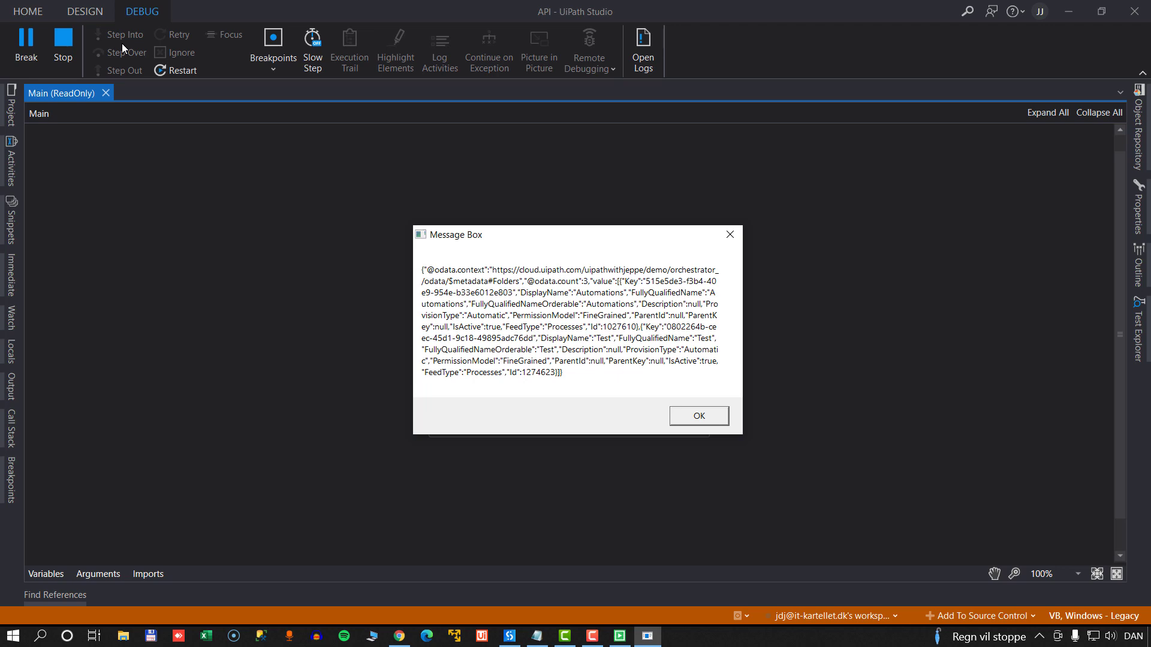
{"action": "left_click", "coordinate": [400, 636]}
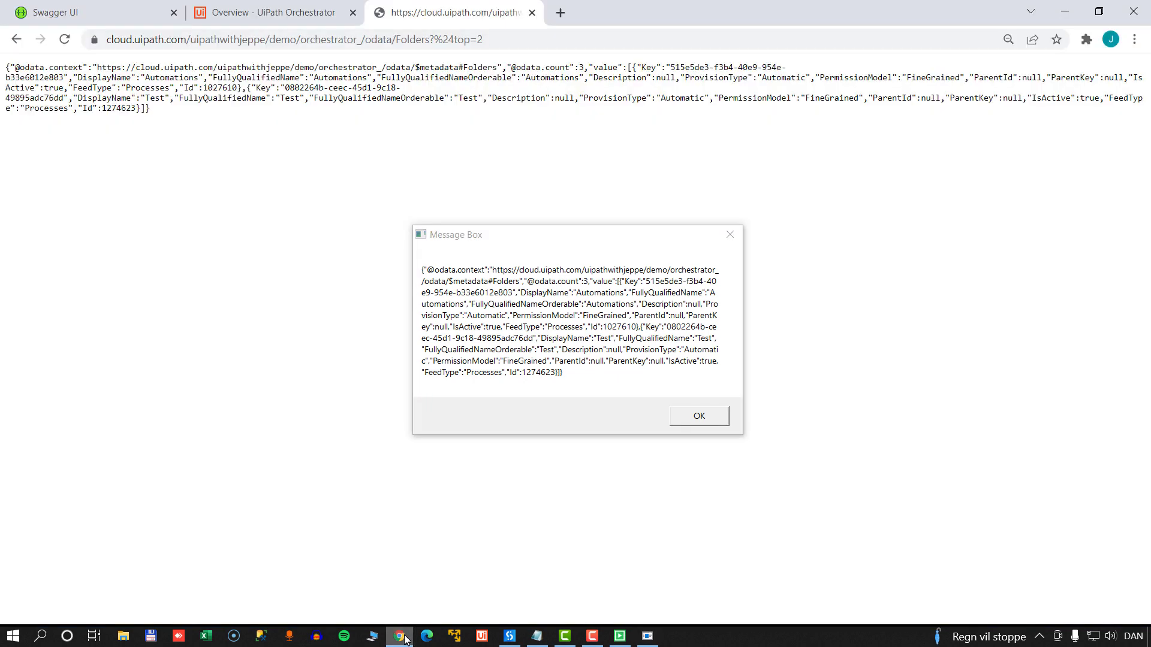
{"action": "left_click", "coordinate": [96, 13]}
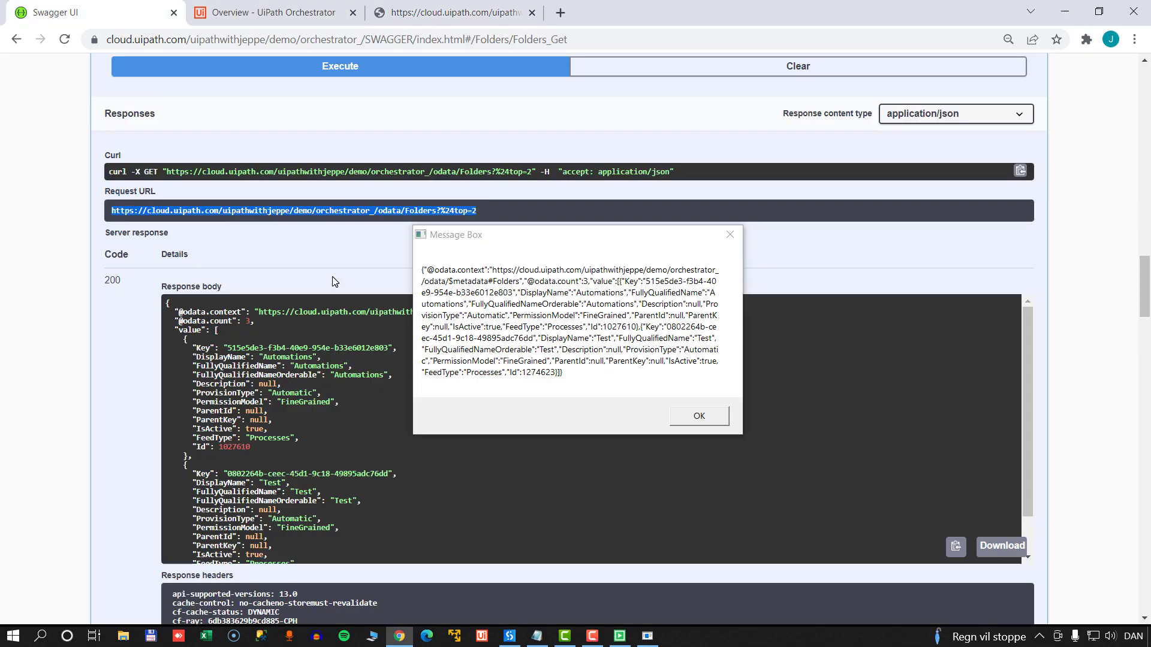
{"action": "left_click", "coordinate": [699, 416]}
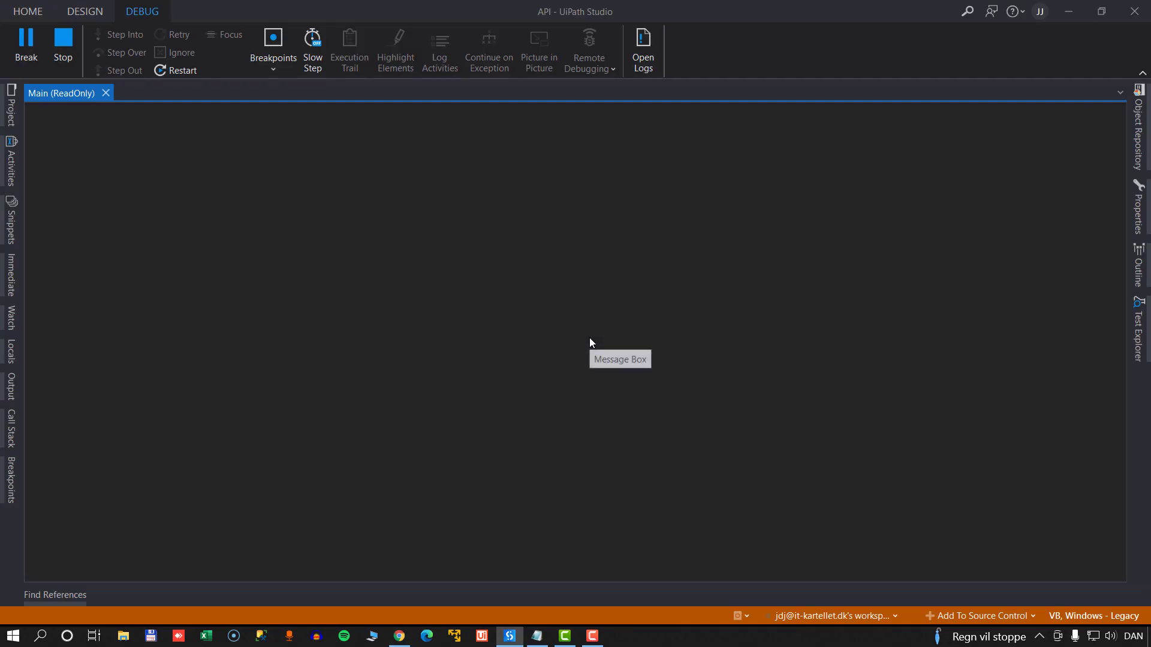
Switch back to Swagger UI in Chrome and examine the query parameters of the Folders GET request, including $top and $skip.
{"action": "left_click", "coordinate": [399, 636]}
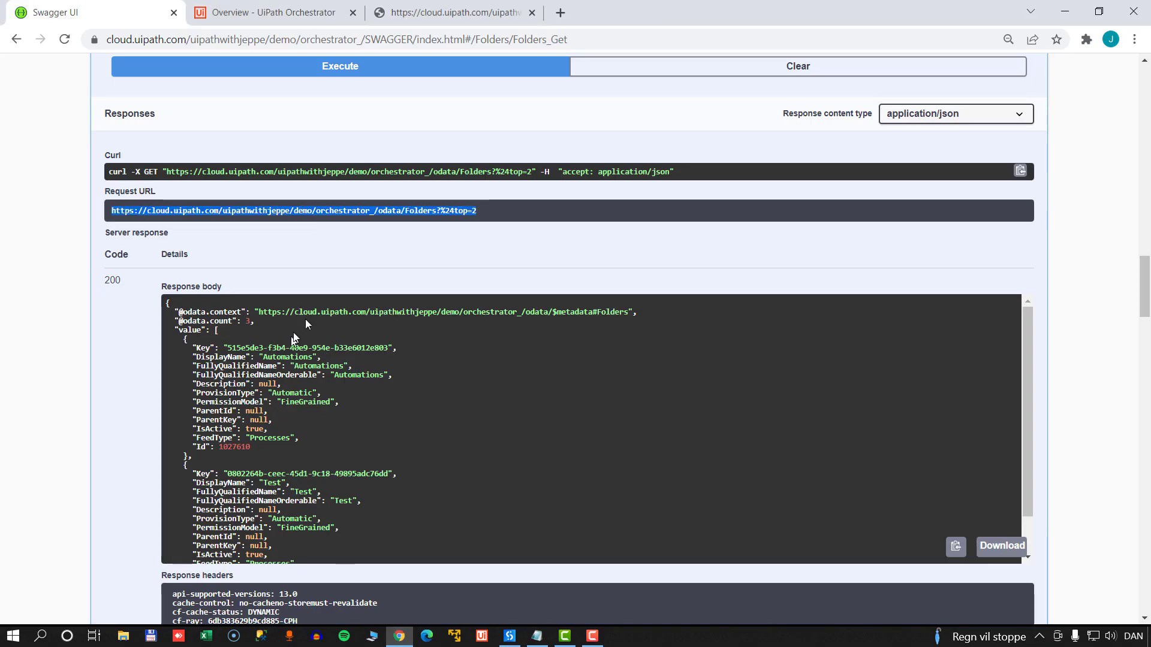
{"action": "scroll", "coordinate": [336, 320], "scroll_direction": "down", "scroll_amount": 2}
{"action": "scroll", "coordinate": [384, 324], "scroll_direction": "up", "scroll_amount": 10}
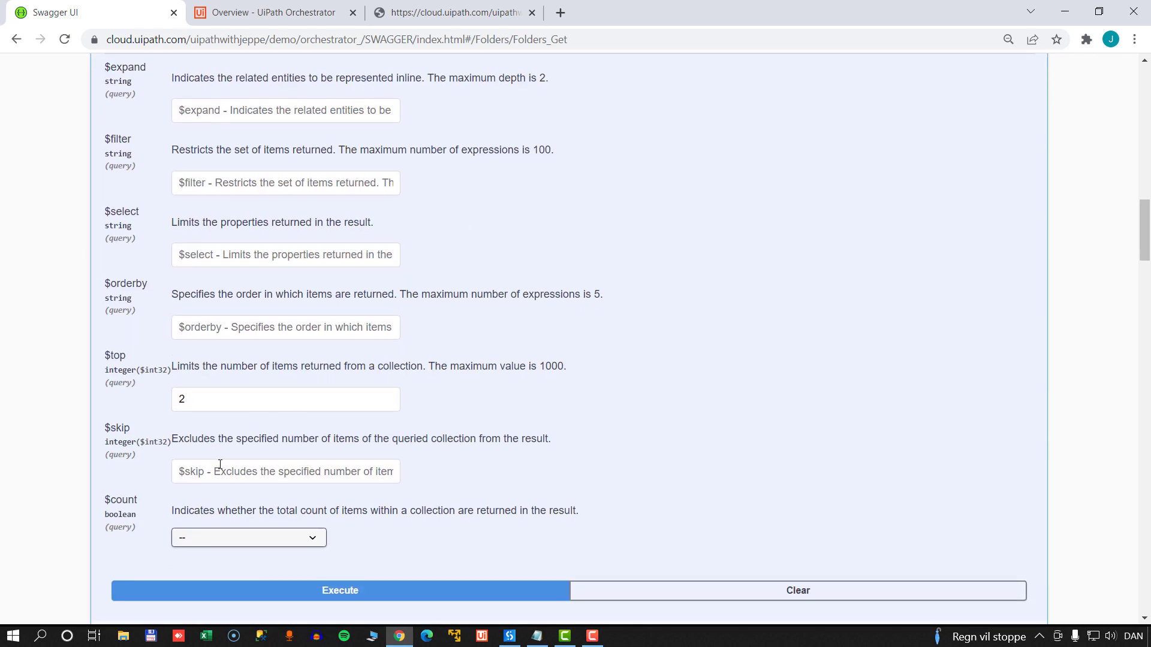
{"action": "left_click", "coordinate": [252, 467]}
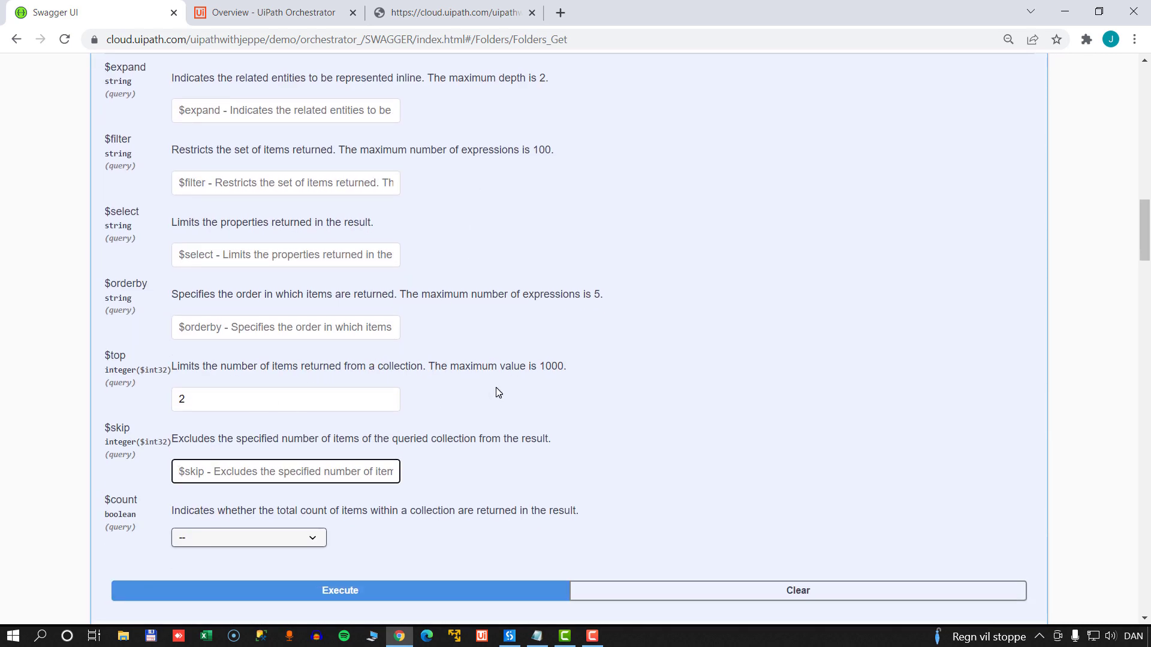
{"action": "left_click", "coordinate": [223, 400]}
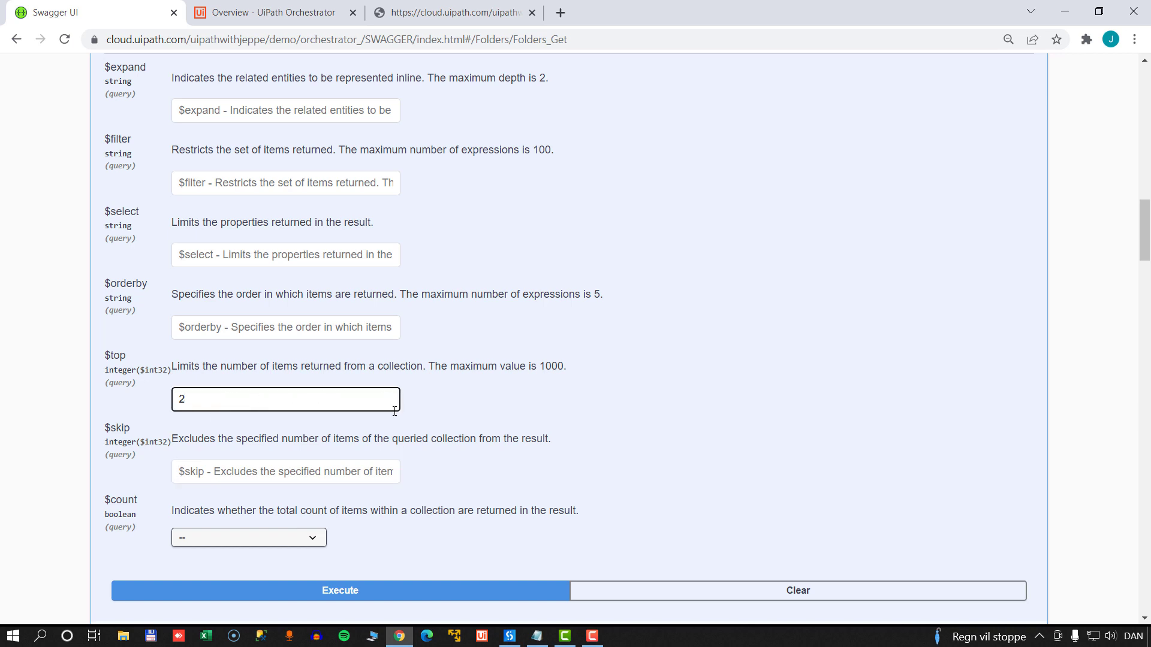
{"action": "scroll", "coordinate": [313, 303], "scroll_direction": "up", "scroll_amount": 1}
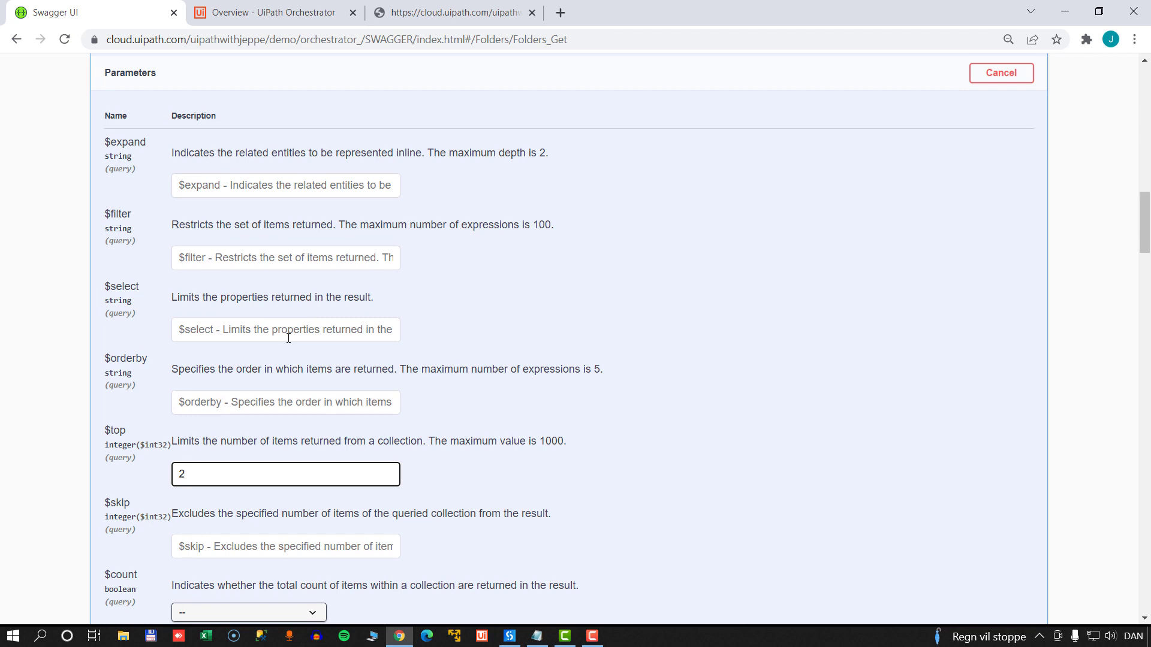